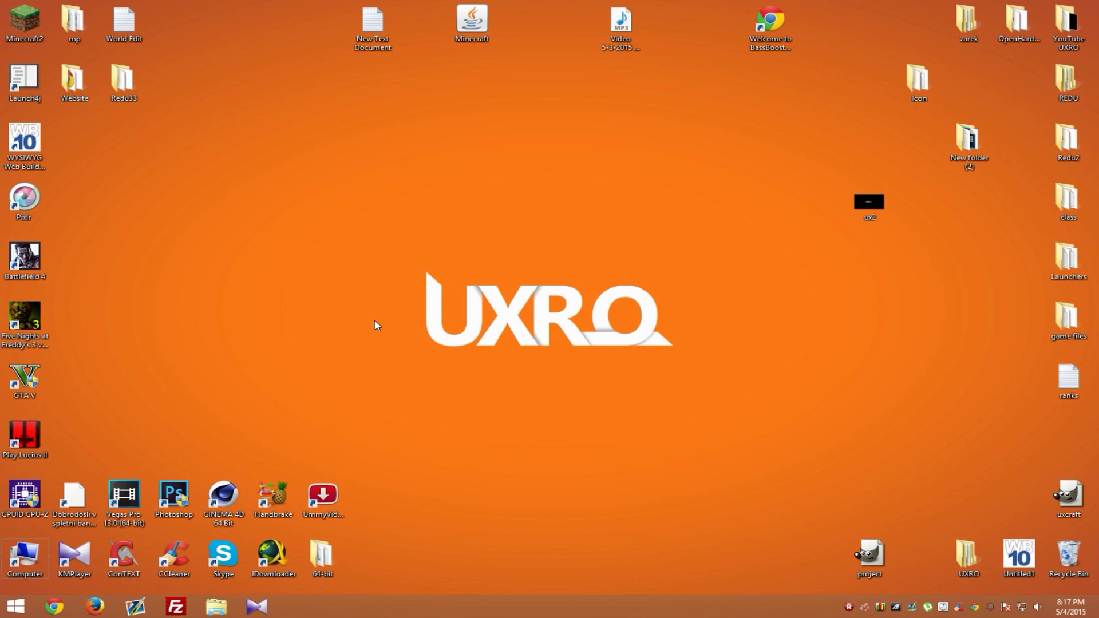
Go through %appdata% into .minecraft\versions, which lists the 1.7.10 and 1.8.4 folders
click(15, 608)
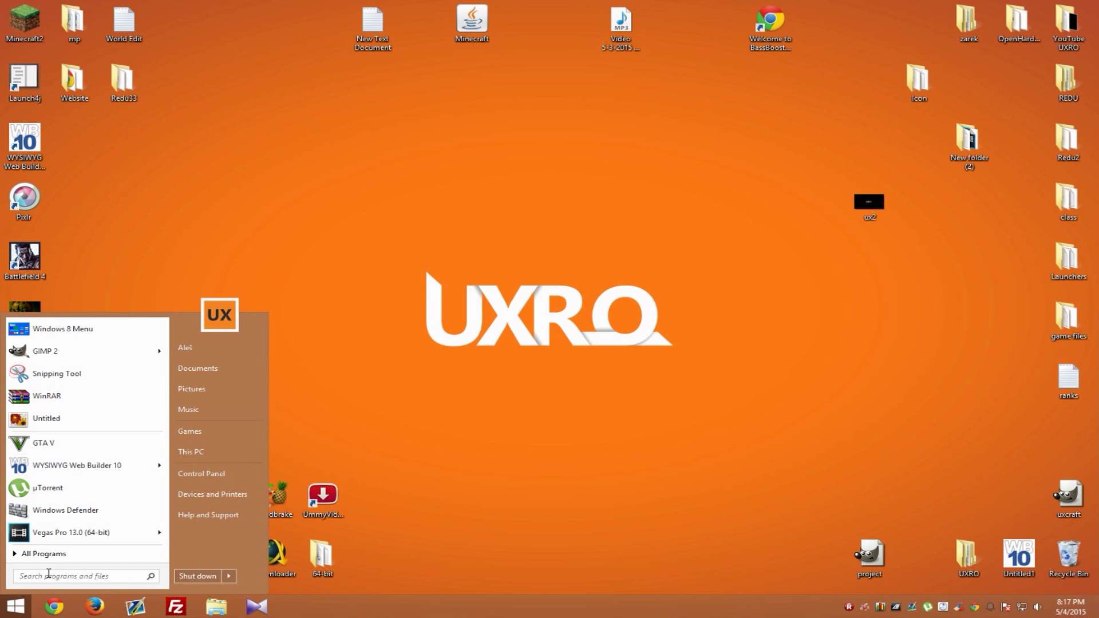
text(%app)
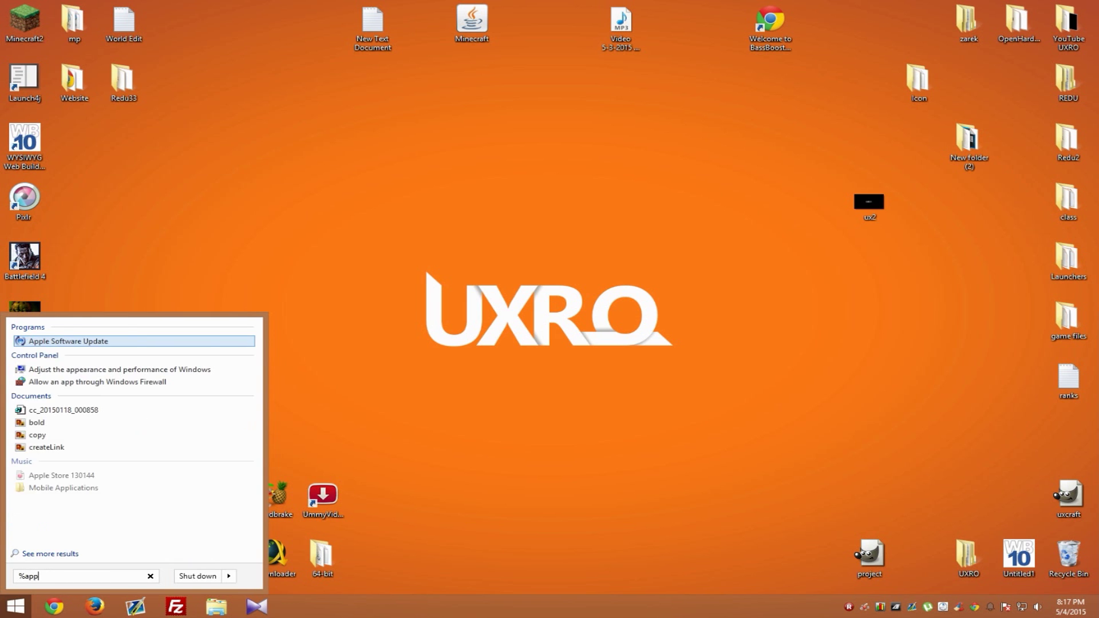
text(data%)
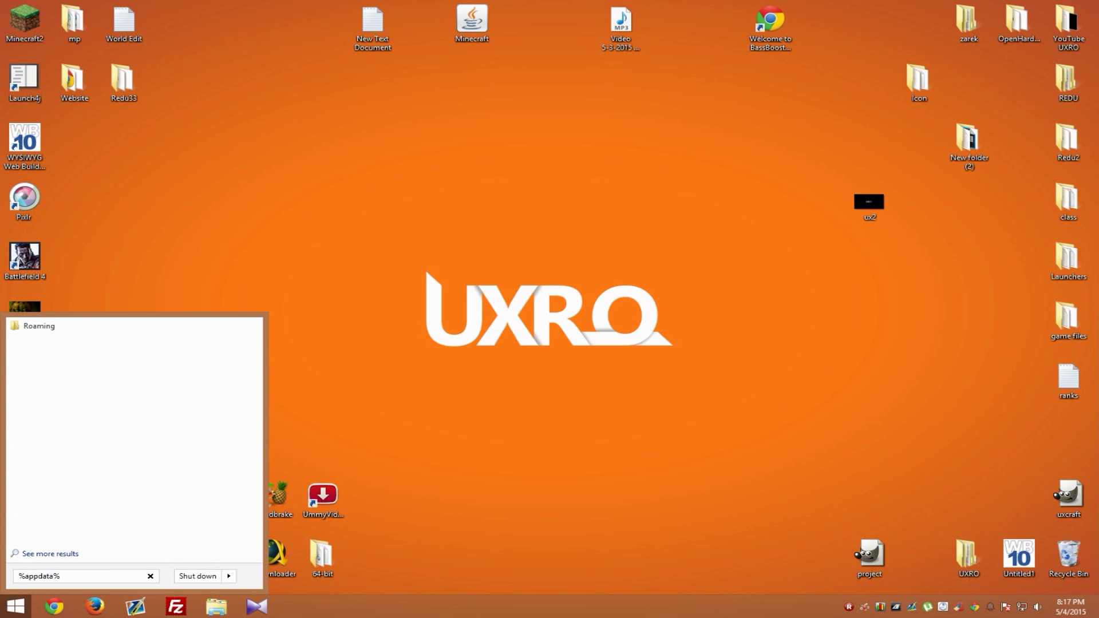
key(Return)
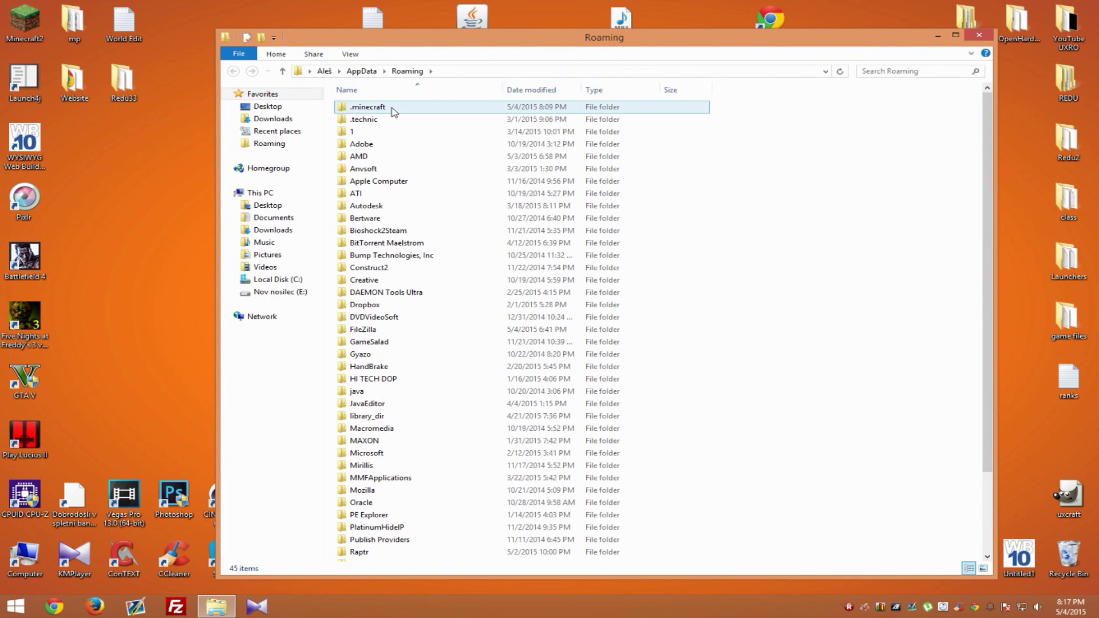
click(401, 112)
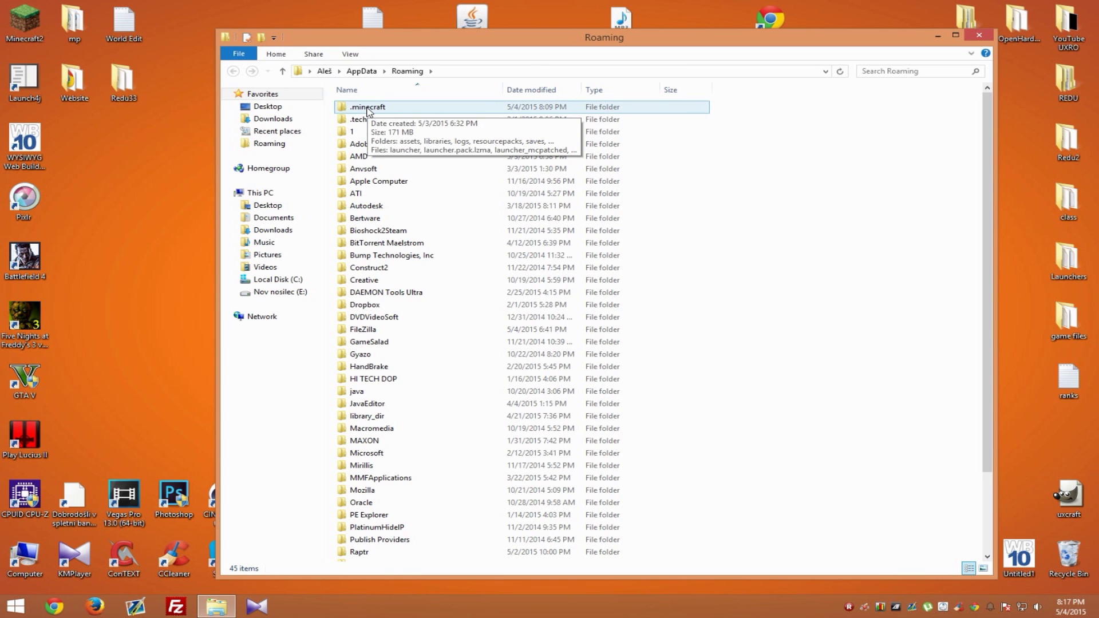
double_click(367, 109)
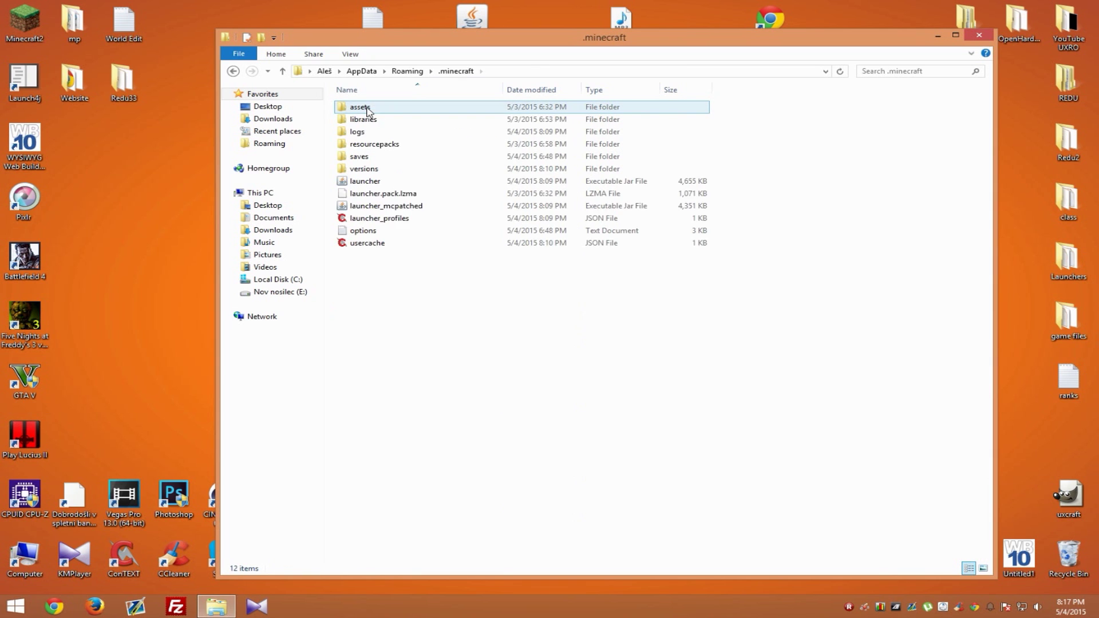
double_click(377, 170)
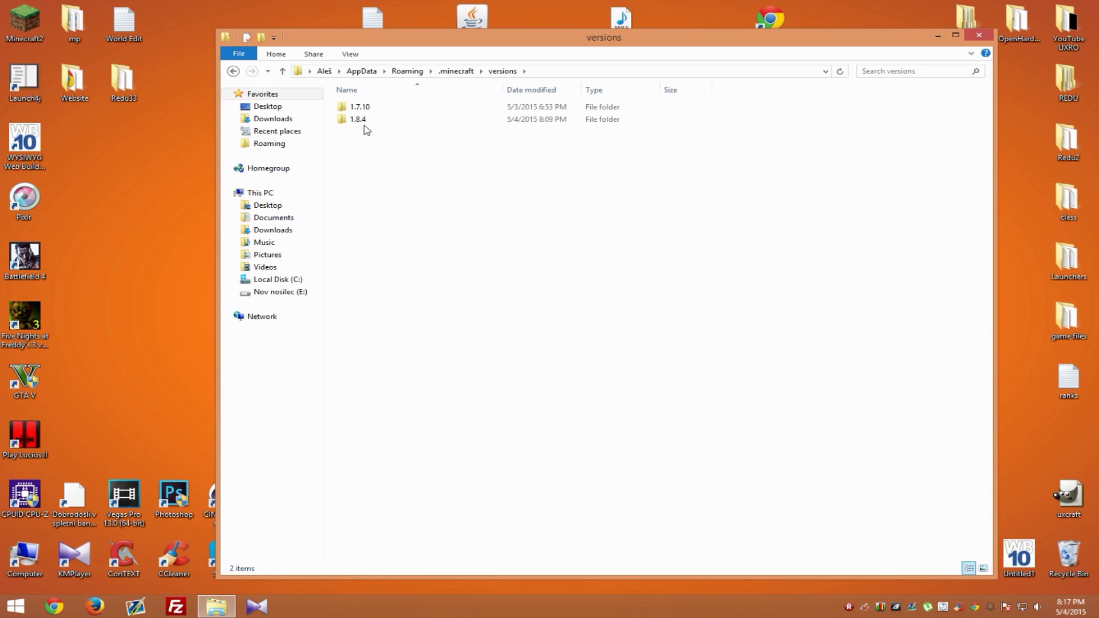
mouse_move(367, 126)
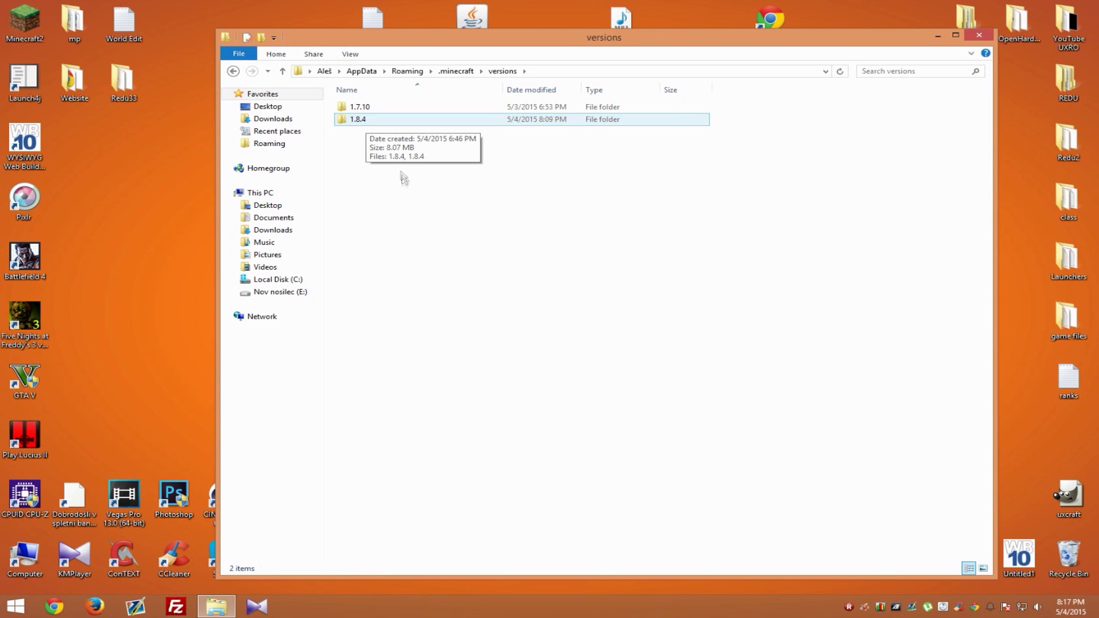
Duplicate the 1.8.4 version folder and rename the copy to skin
click(354, 107)
right_click(352, 125)
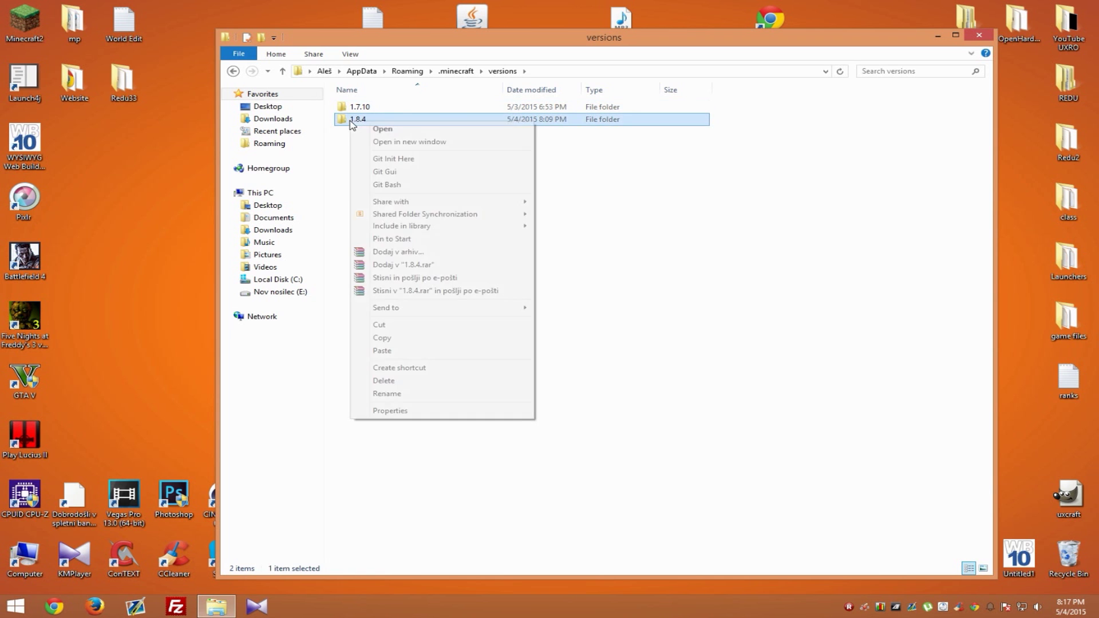
click(380, 339)
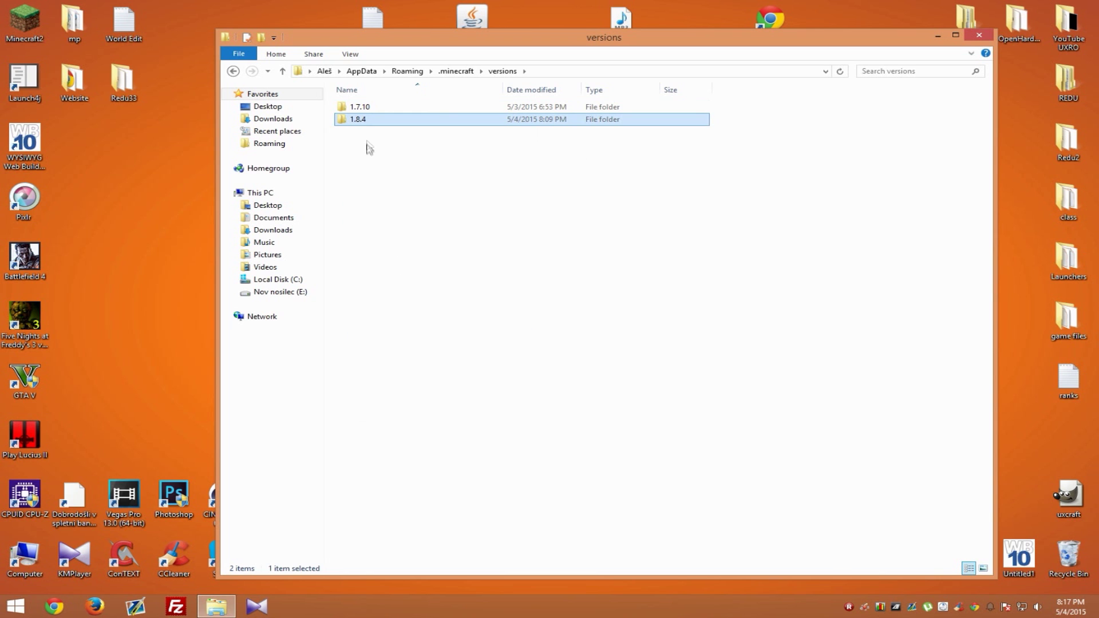
right_click(344, 195)
click(395, 291)
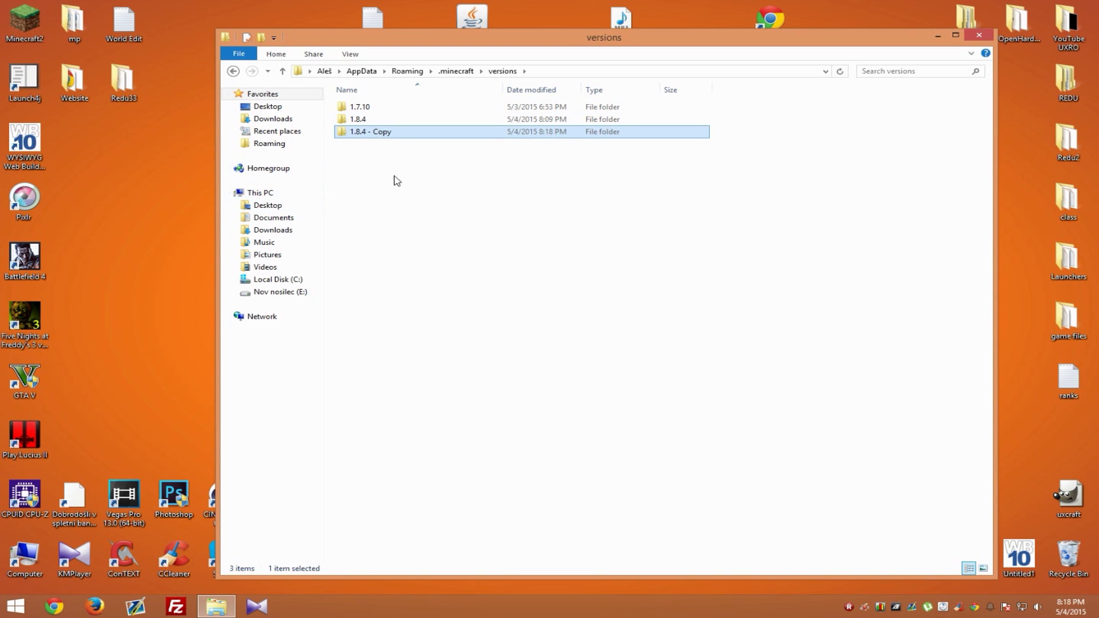
click(376, 123)
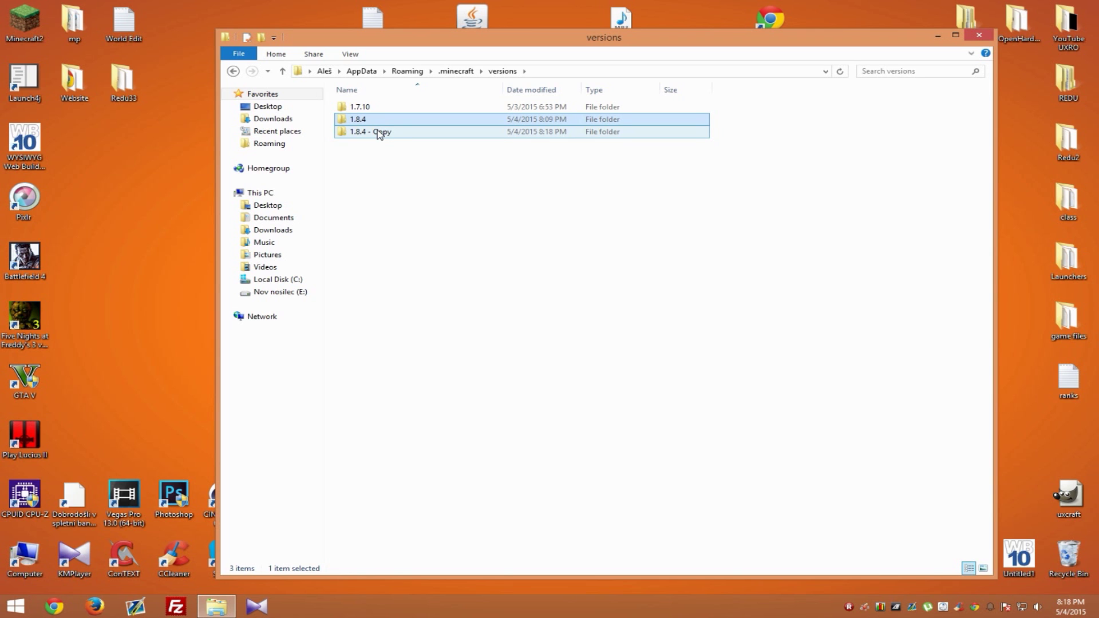
click(378, 134)
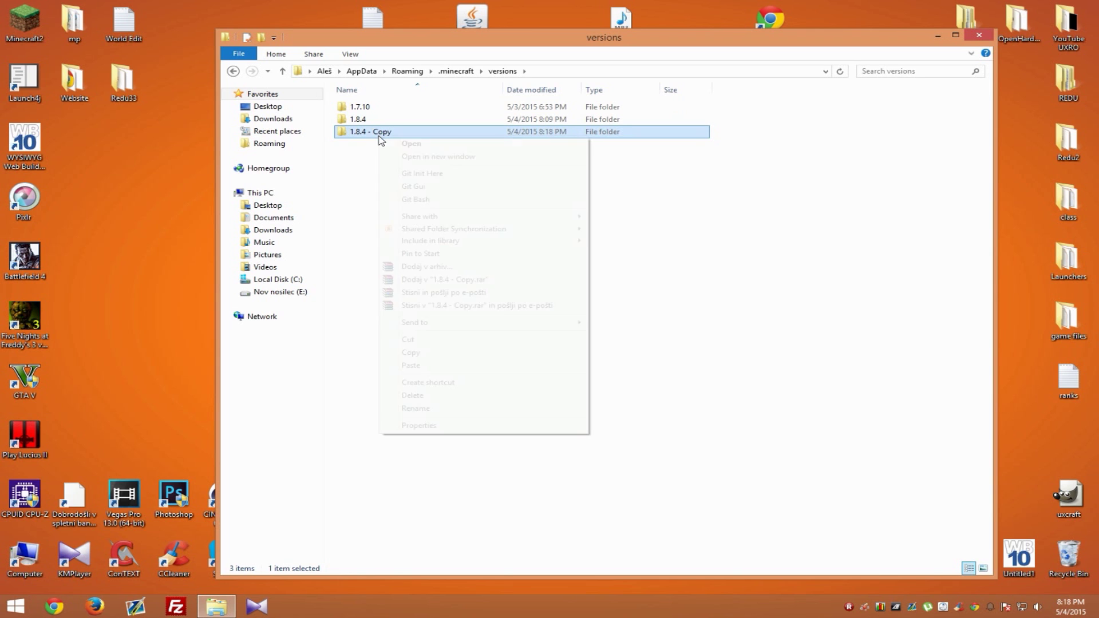
right_click(378, 135)
click(416, 408)
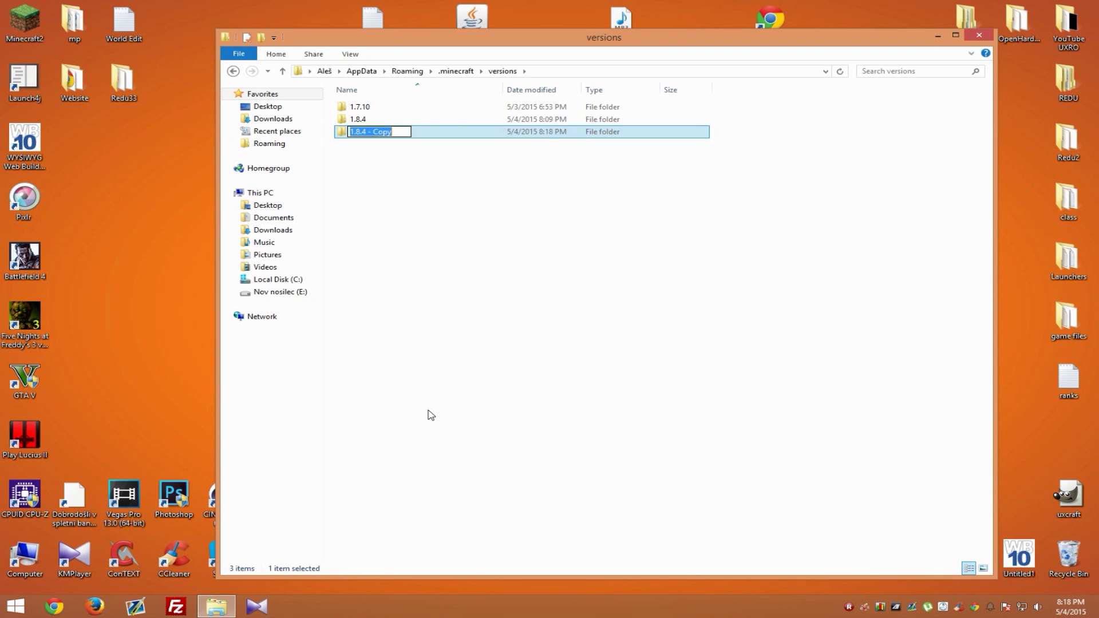
text(skin)
key(Return)
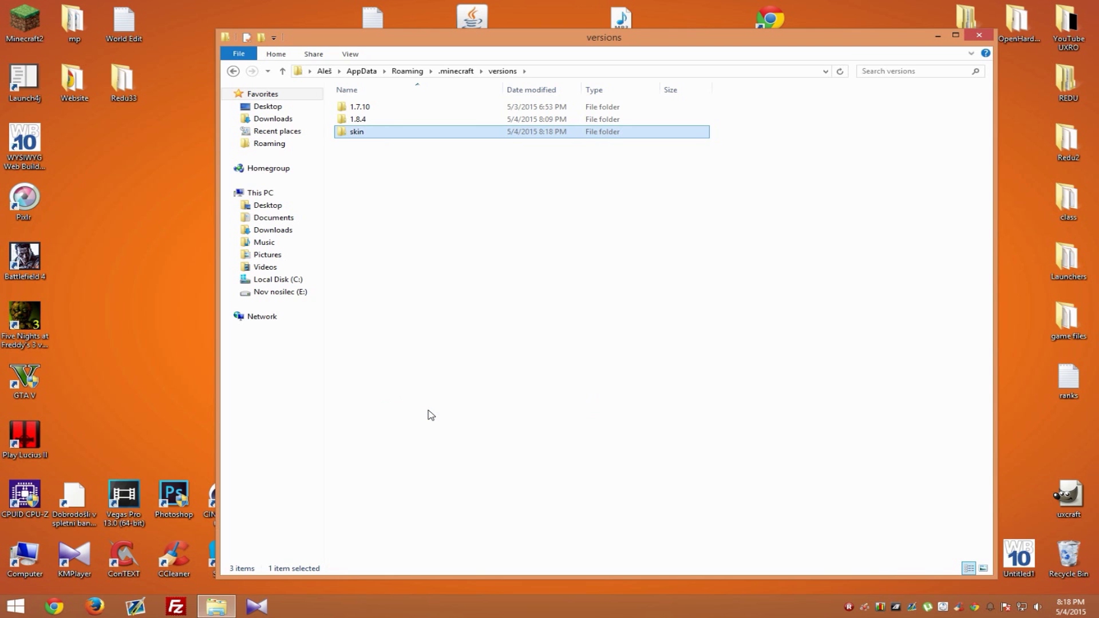
Rename both the jar and JSON files inside the skin folder to skin
double_click(380, 135)
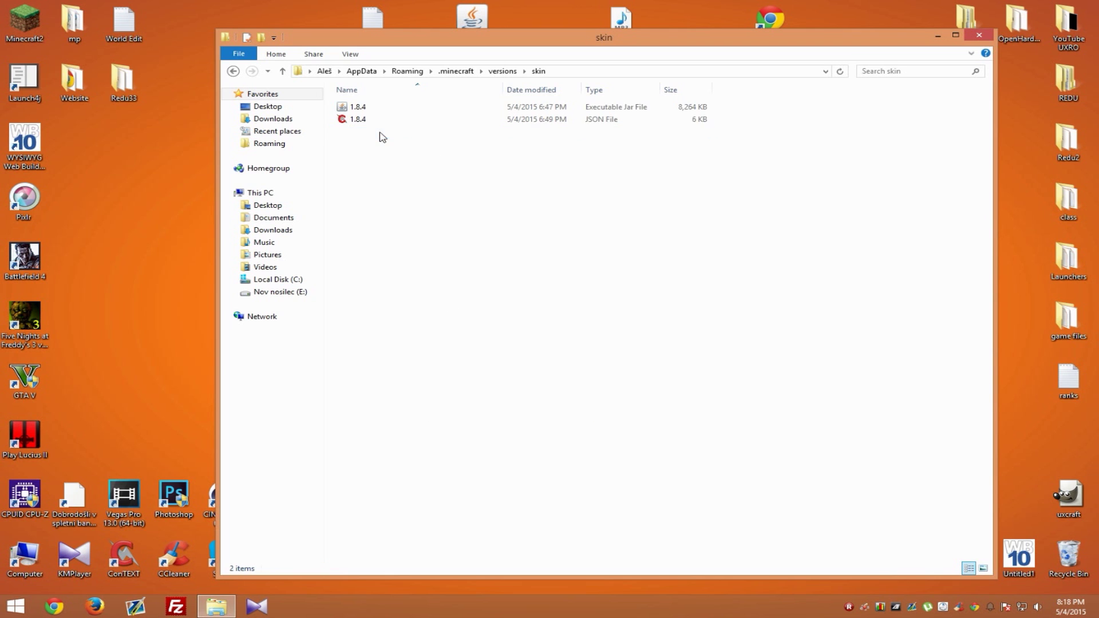
drag(396, 182, 362, 108)
right_click(355, 112)
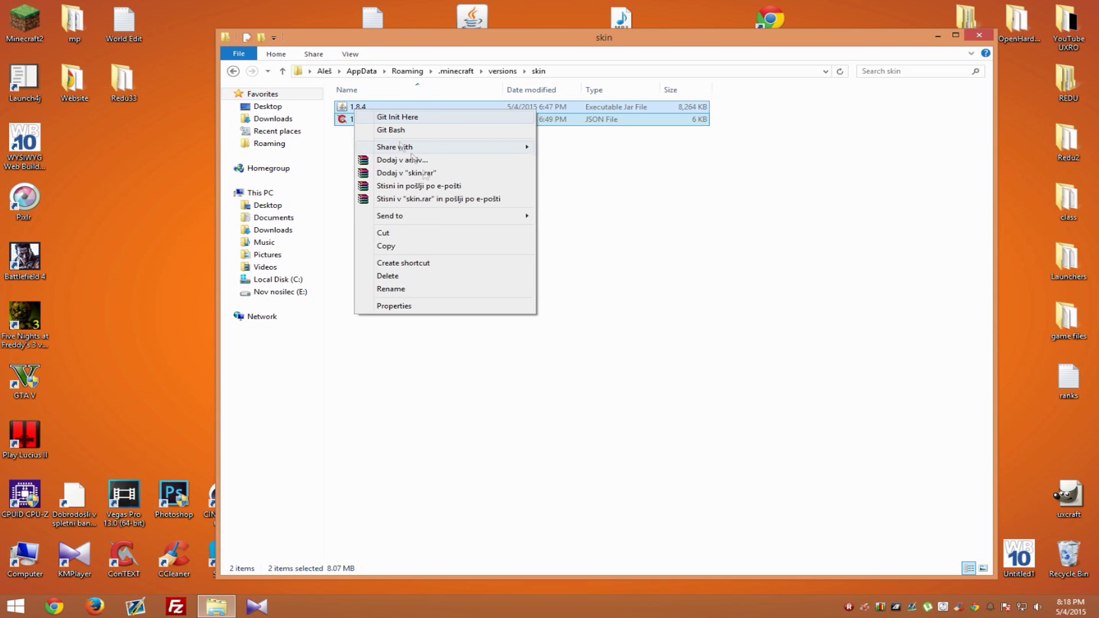
click(426, 292)
text(skin)
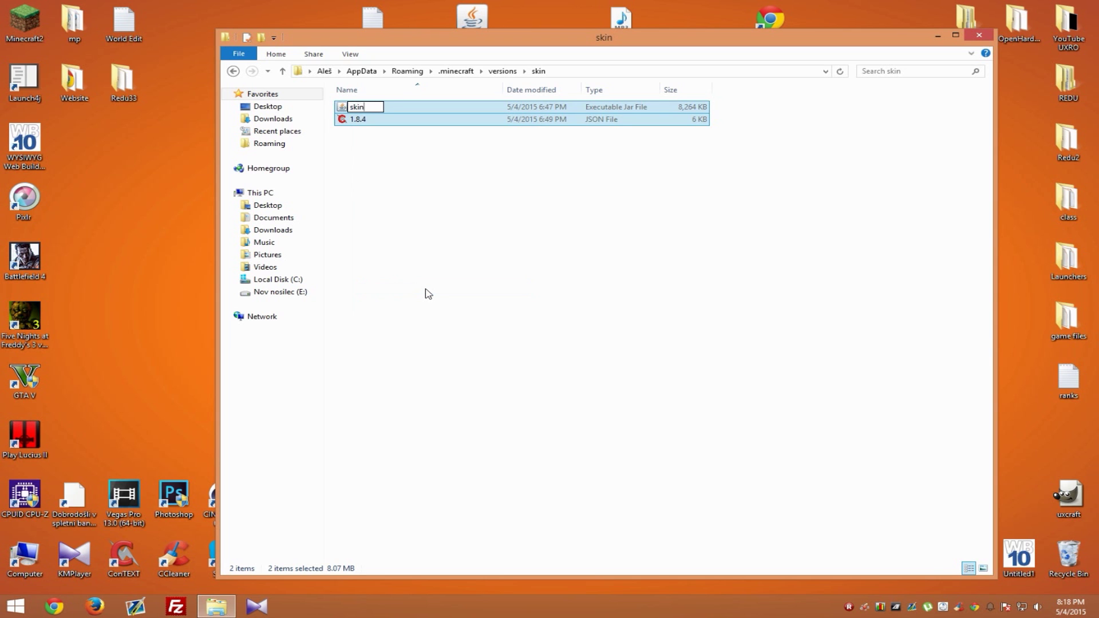
key(Return)
click(380, 129)
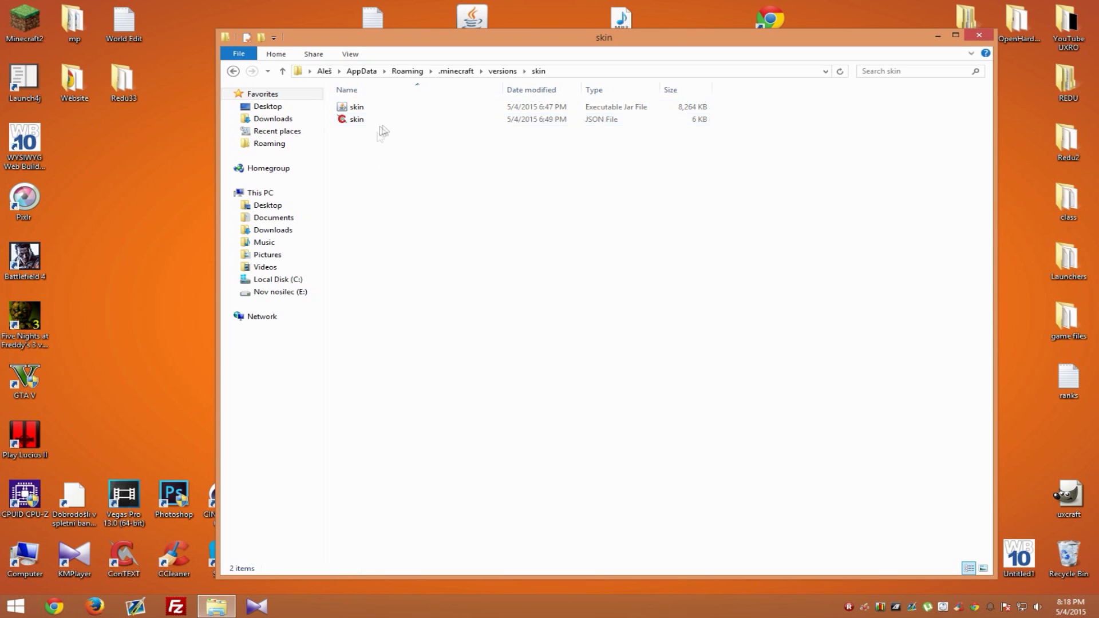
Reopen the skin folder and select both skin files
click(233, 71)
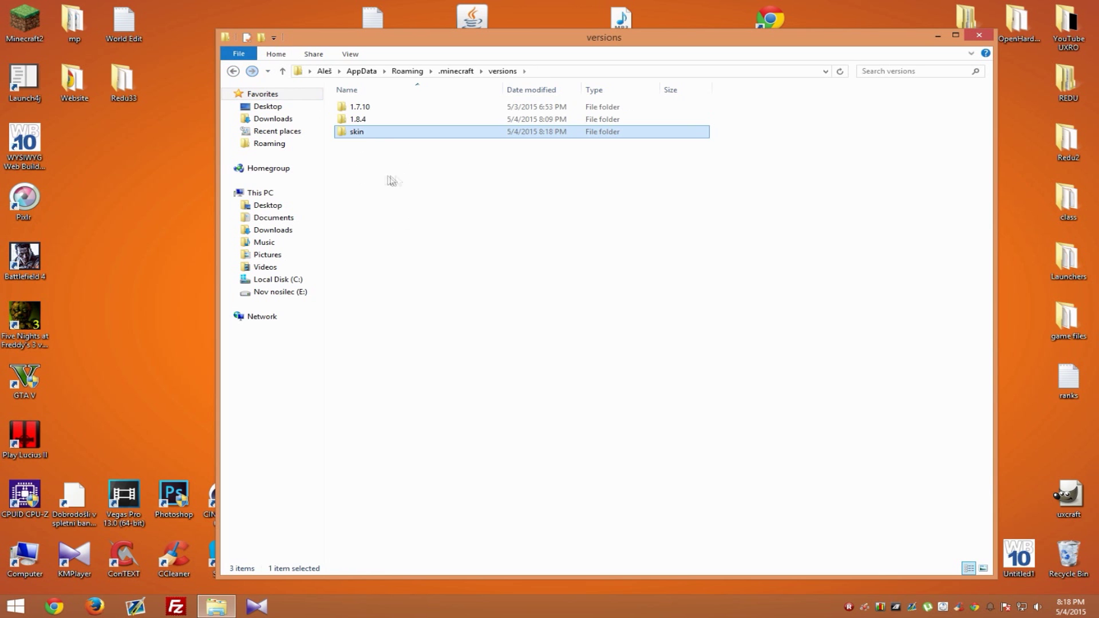
double_click(361, 132)
drag(402, 160, 375, 134)
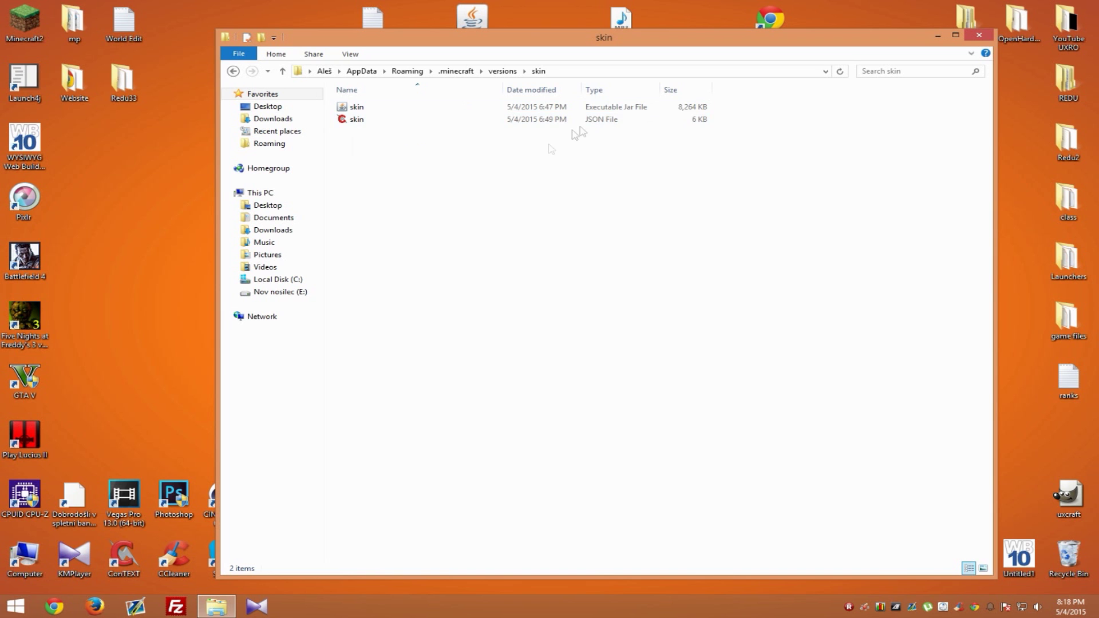
key(super)
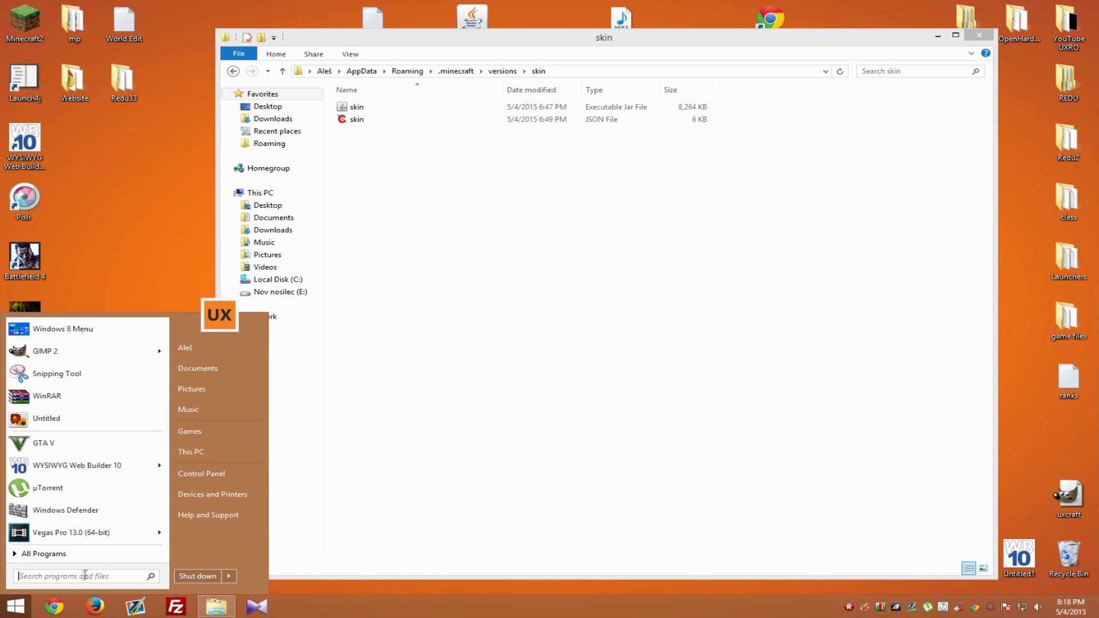
Open the skin JSON file in Notepad
text(note)
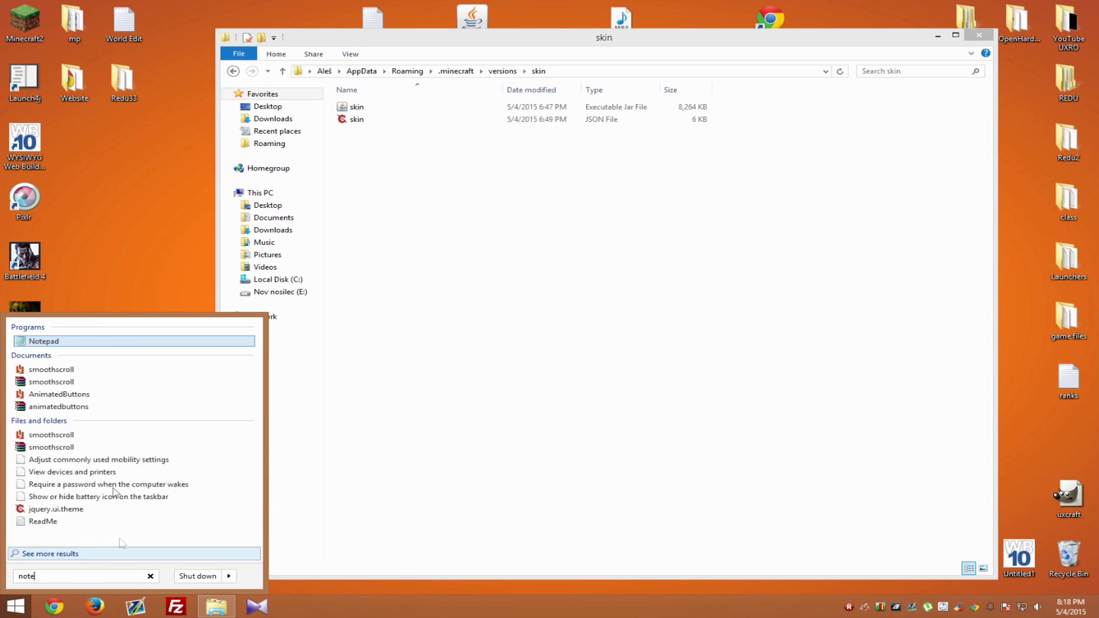
click(64, 342)
drag(357, 119, 527, 172)
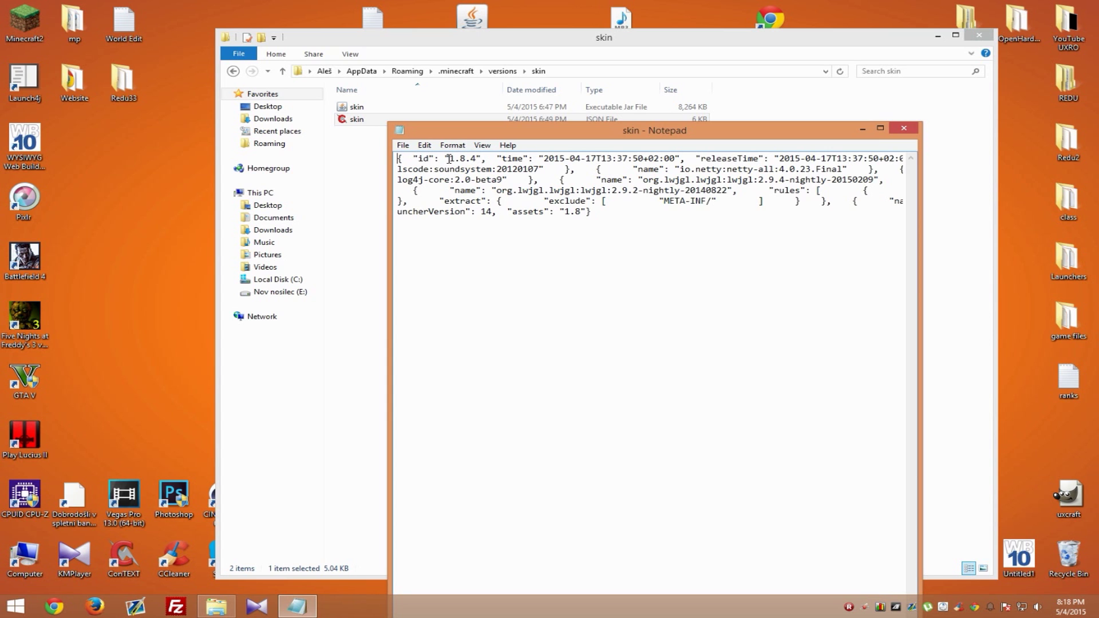
Change the id value from 1.8.4 to skin and save the file
drag(450, 159, 477, 159)
text(skin)
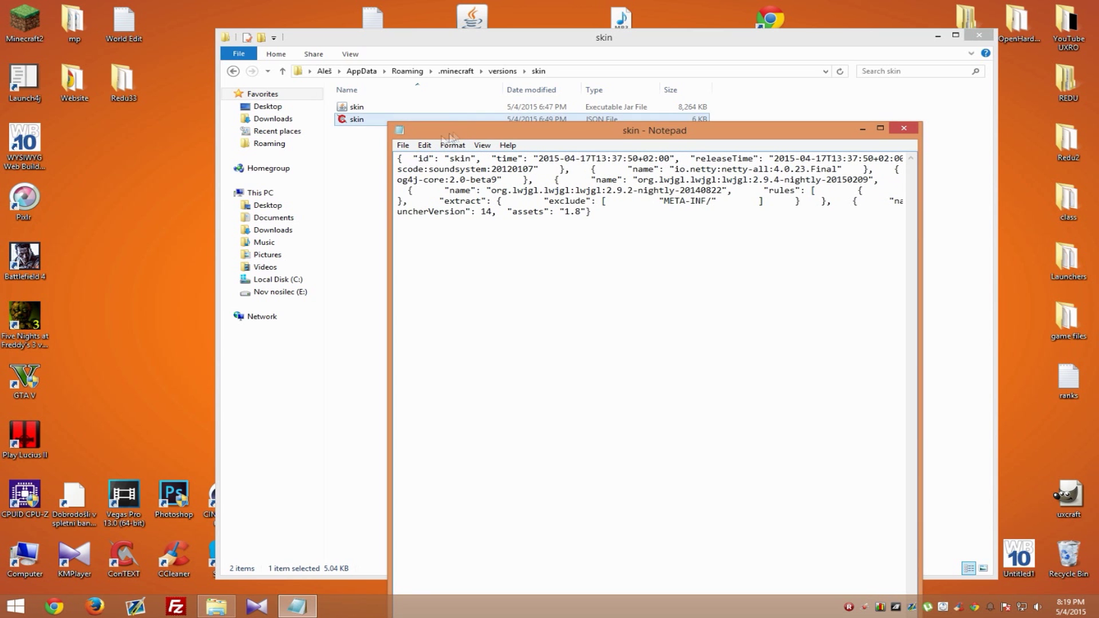
click(403, 145)
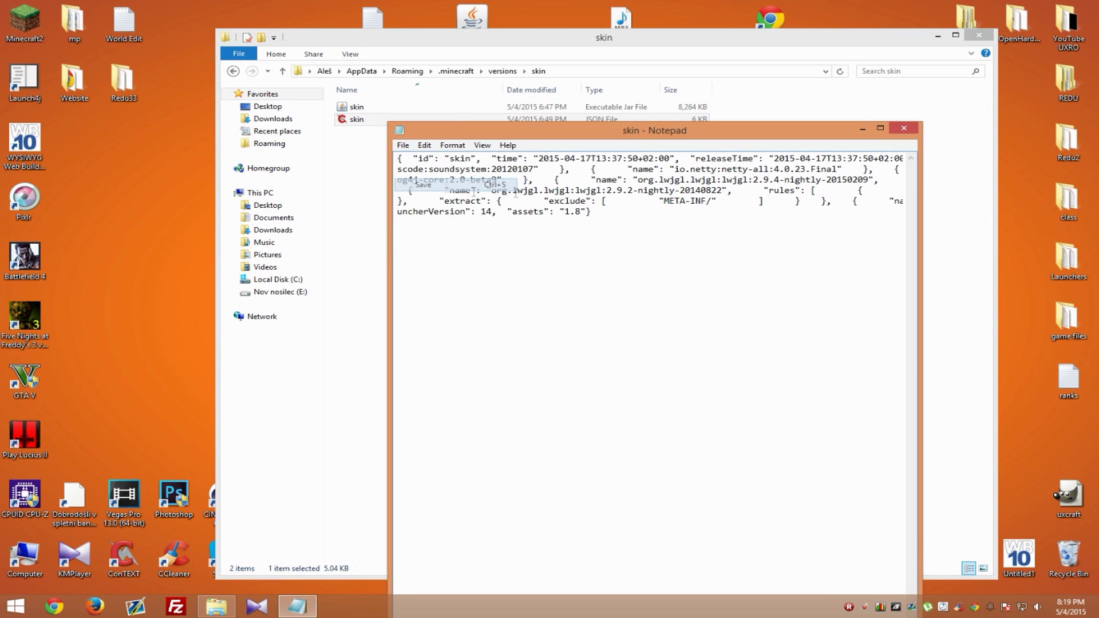
click(904, 131)
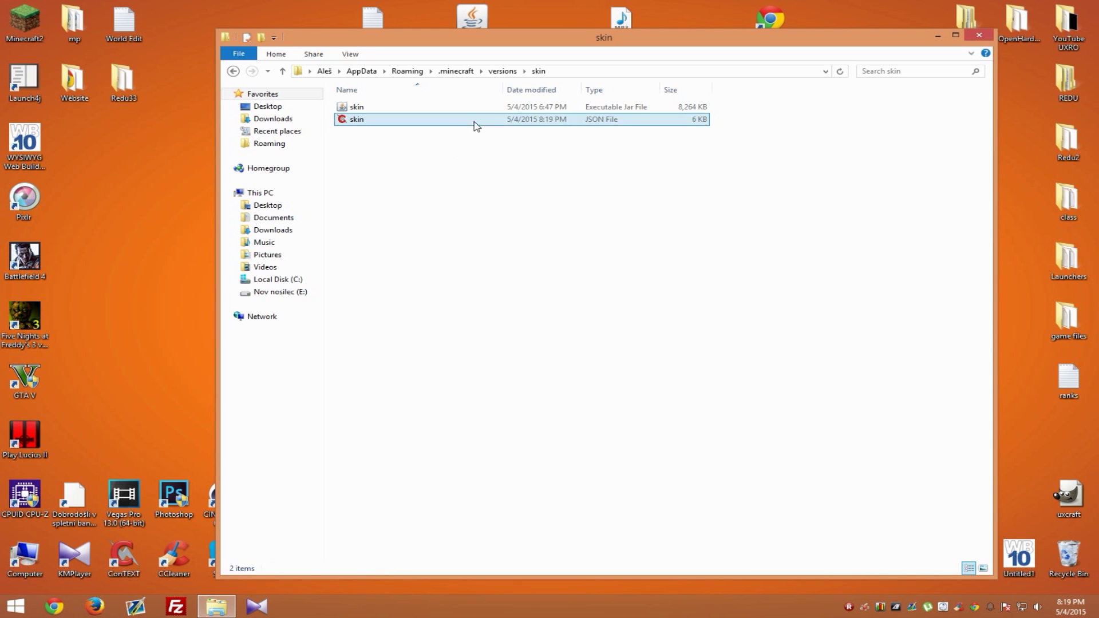
click(581, 70)
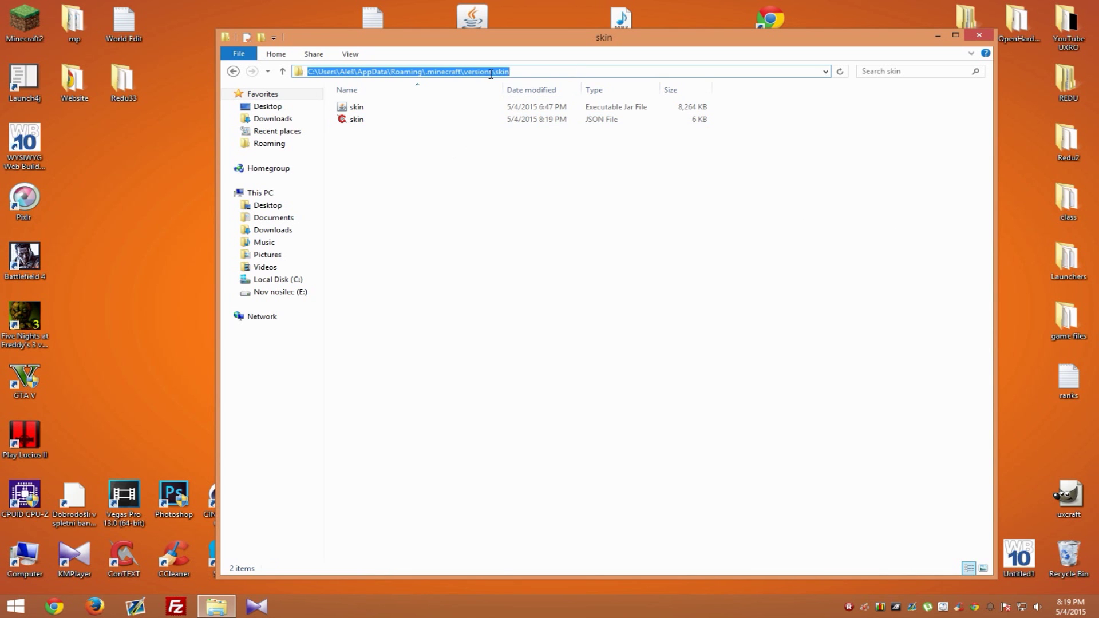
Copy the skin folder's path and launch 7-Zip File Manager
right_click(491, 74)
click(522, 109)
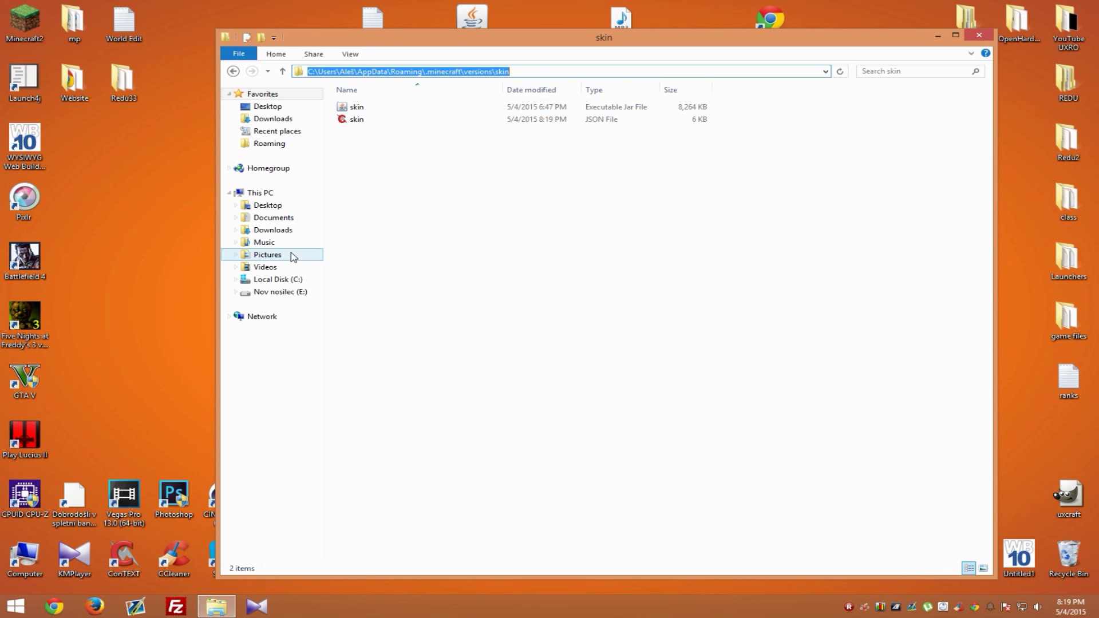
click(15, 607)
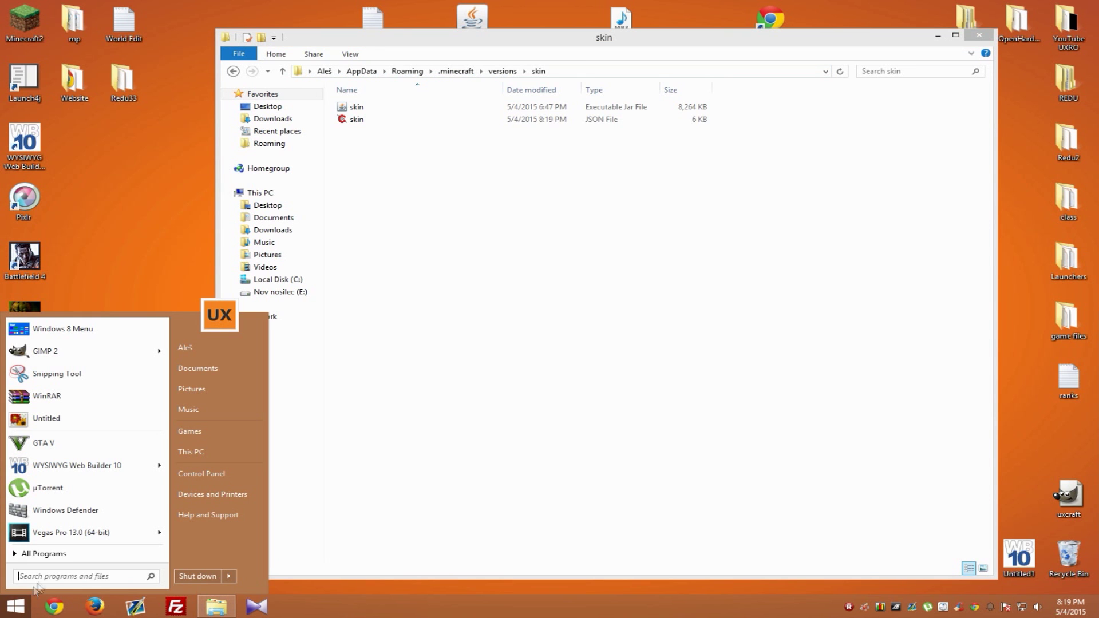
text(7)
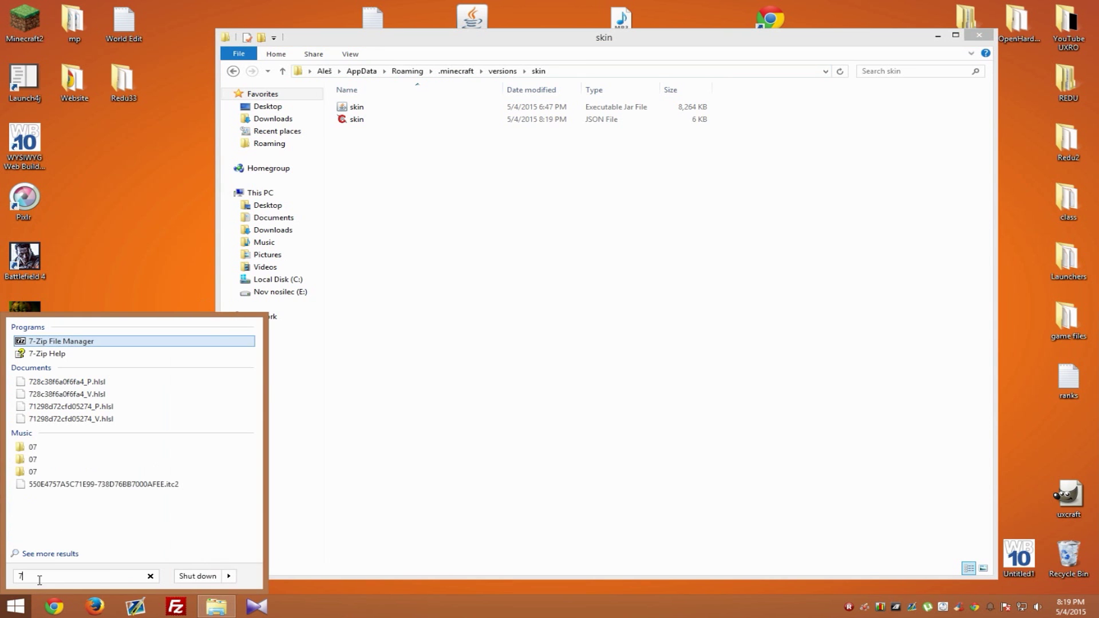
click(63, 341)
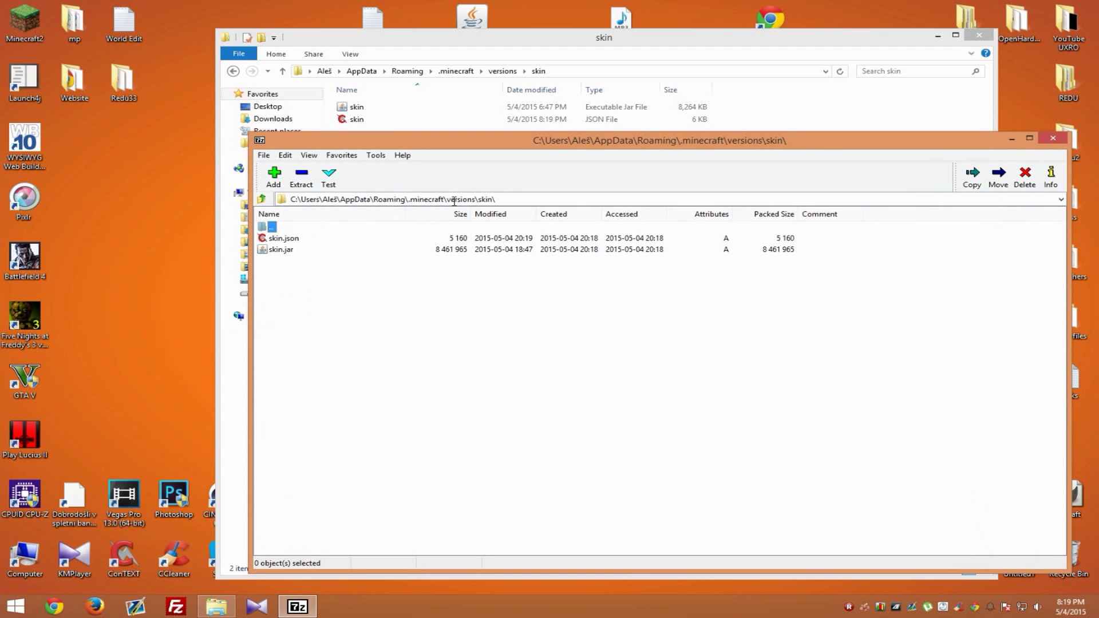
Go to the pasted skin folder path in 7-Zip and open skin.jar as an archive
key(BackSpace)
key(BackSpace)
key(BackSpace)
key(BackSpace)
key(BackSpace)
key(BackSpace)
key(BackSpace)
key(BackSpace)
key(BackSpace)
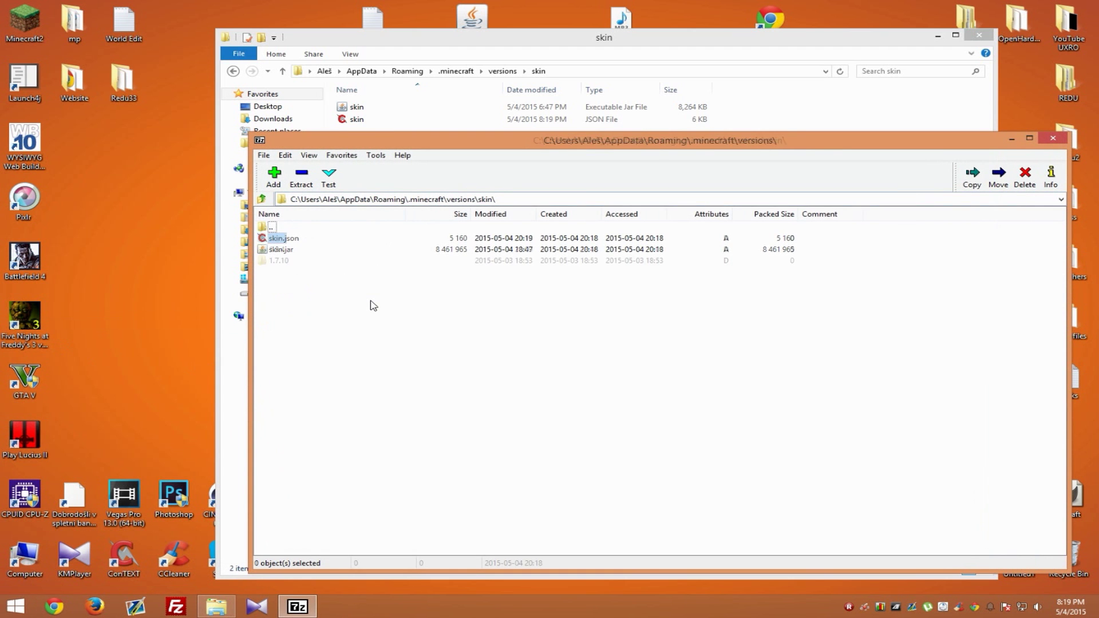
click(335, 196)
right_click(335, 196)
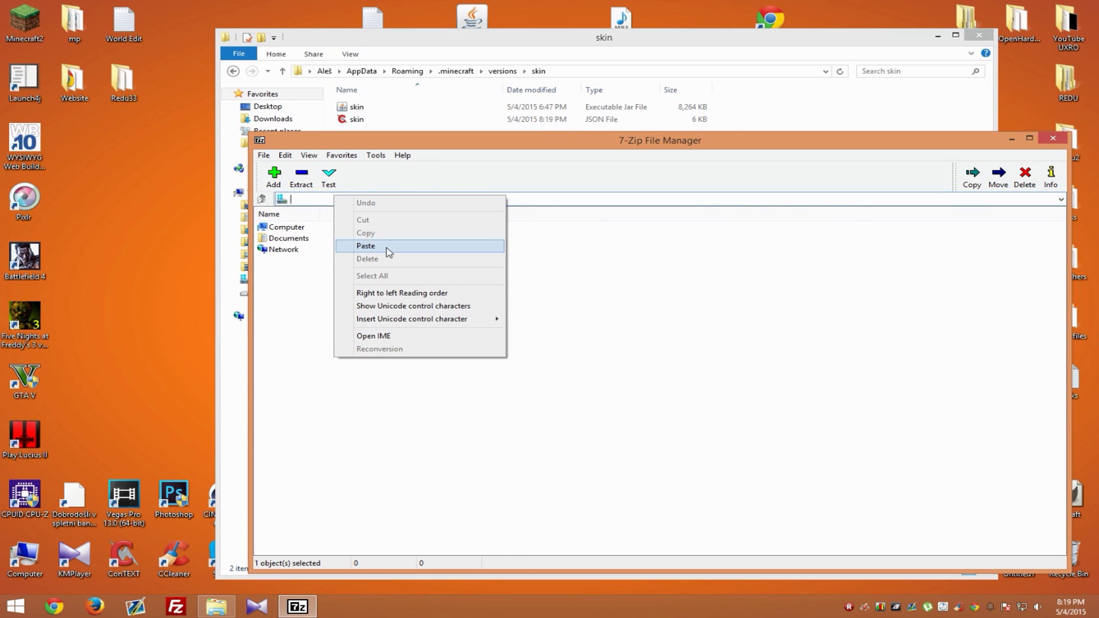
click(390, 253)
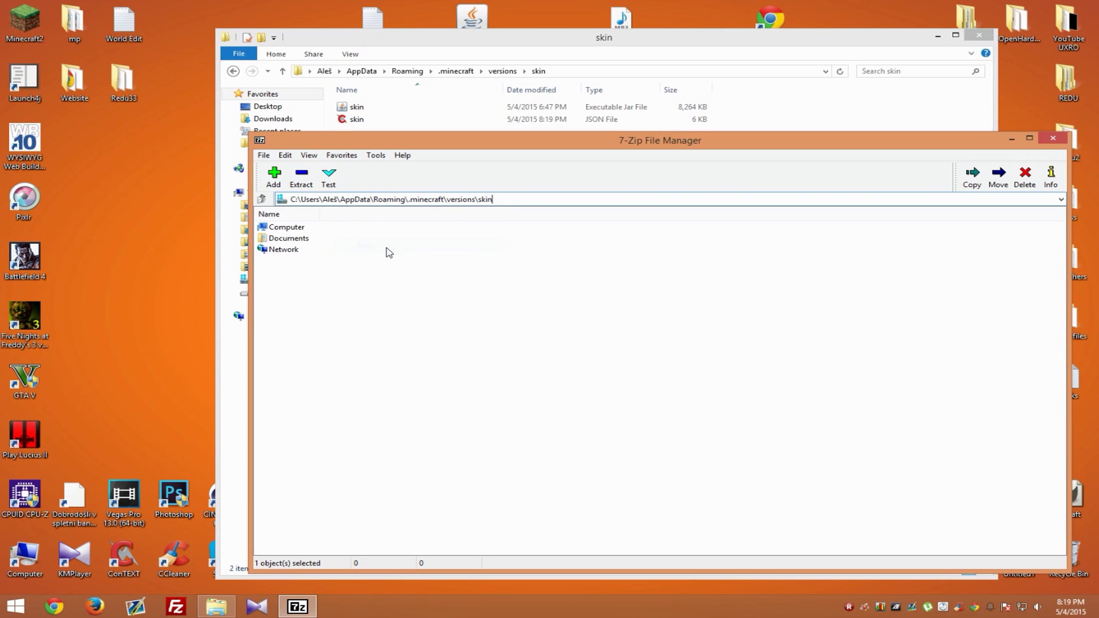
key(Return)
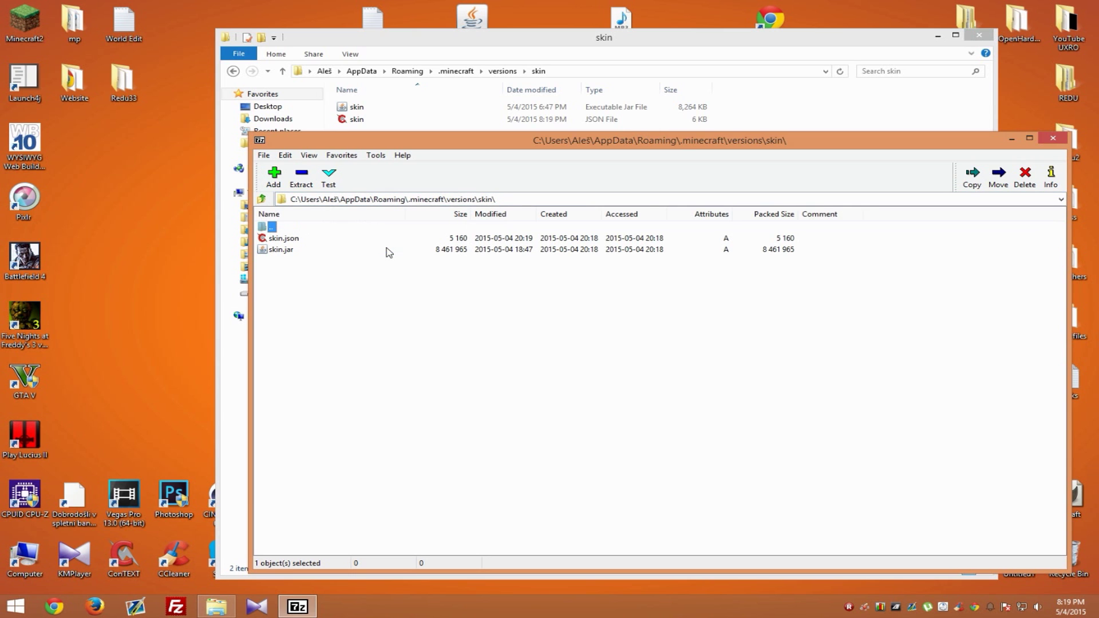
drag(440, 143, 508, 163)
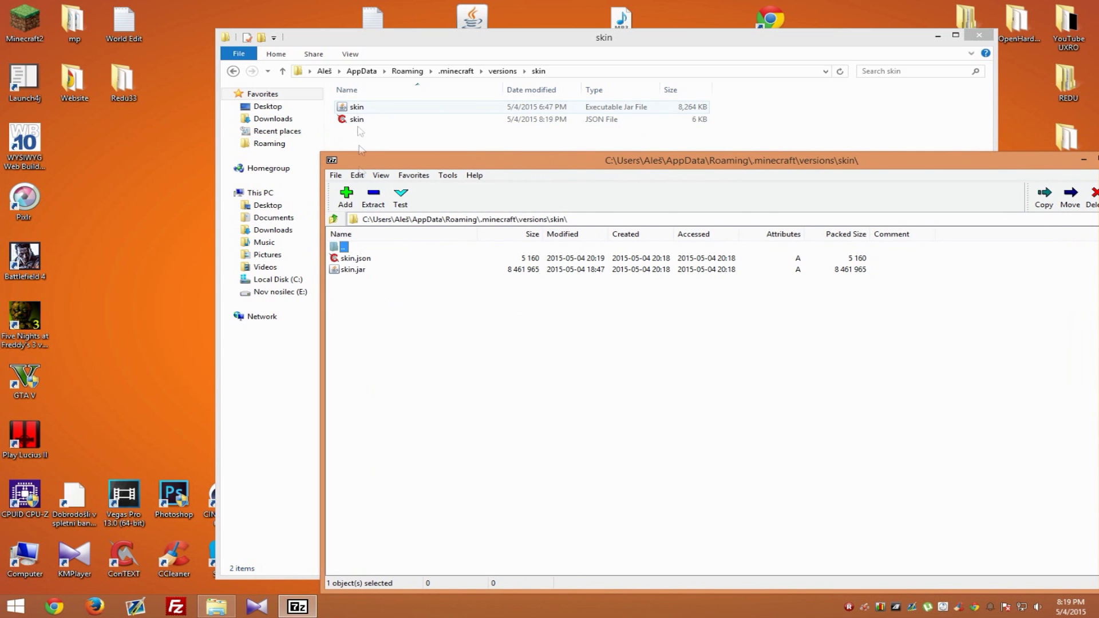
click(352, 270)
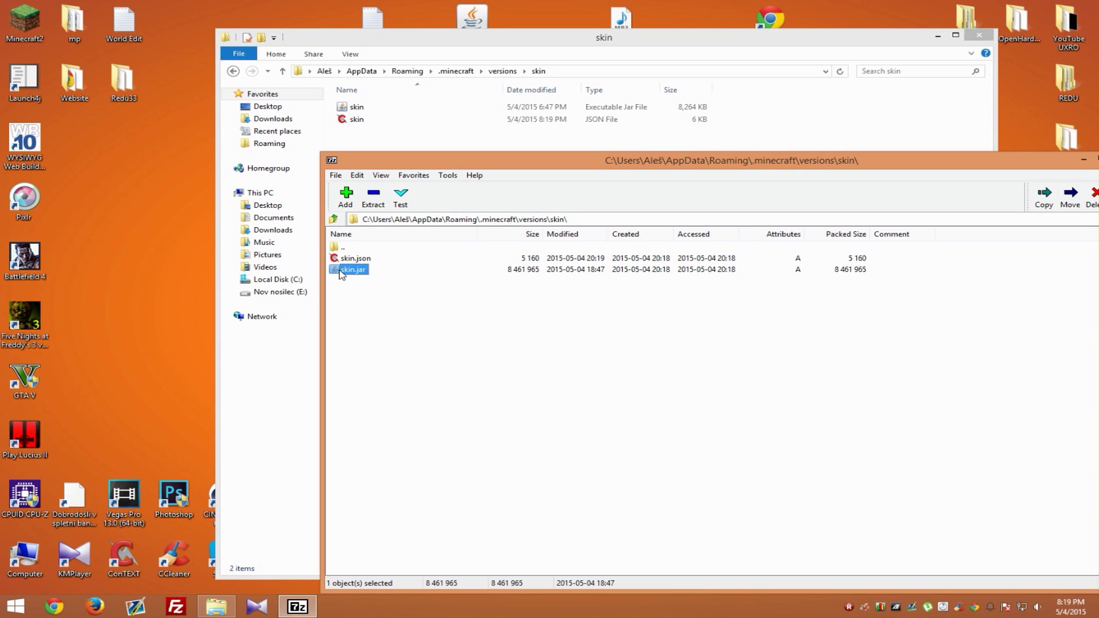
right_click(356, 273)
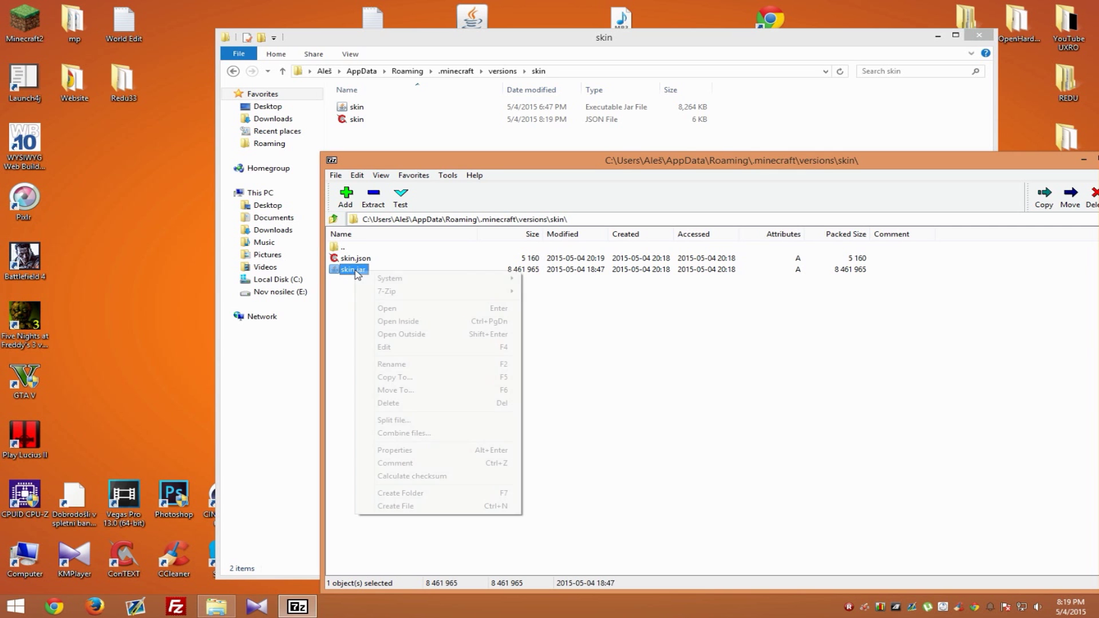
click(405, 324)
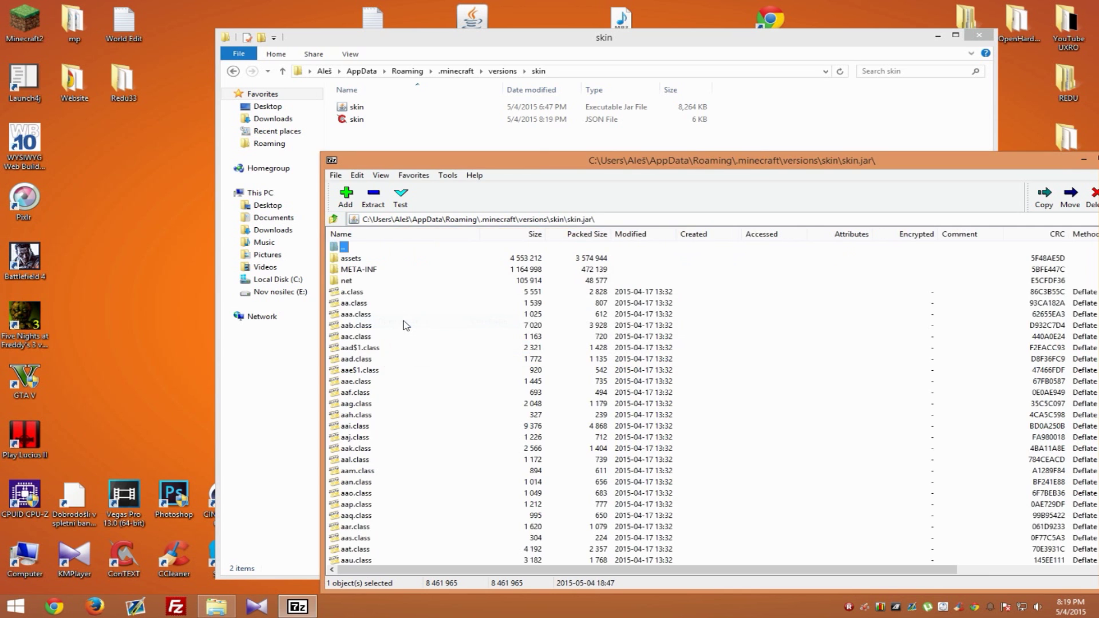
Browse skin.jar to assets\minecraft\textures\entity to find alex.png, then bring up Google in Chrome
double_click(351, 259)
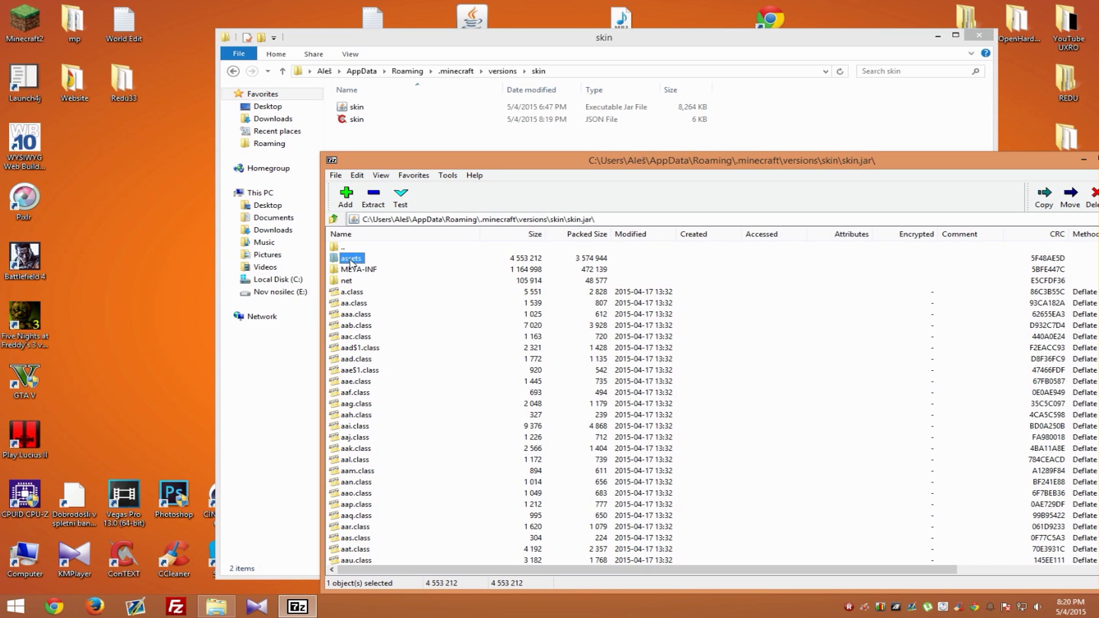
double_click(358, 259)
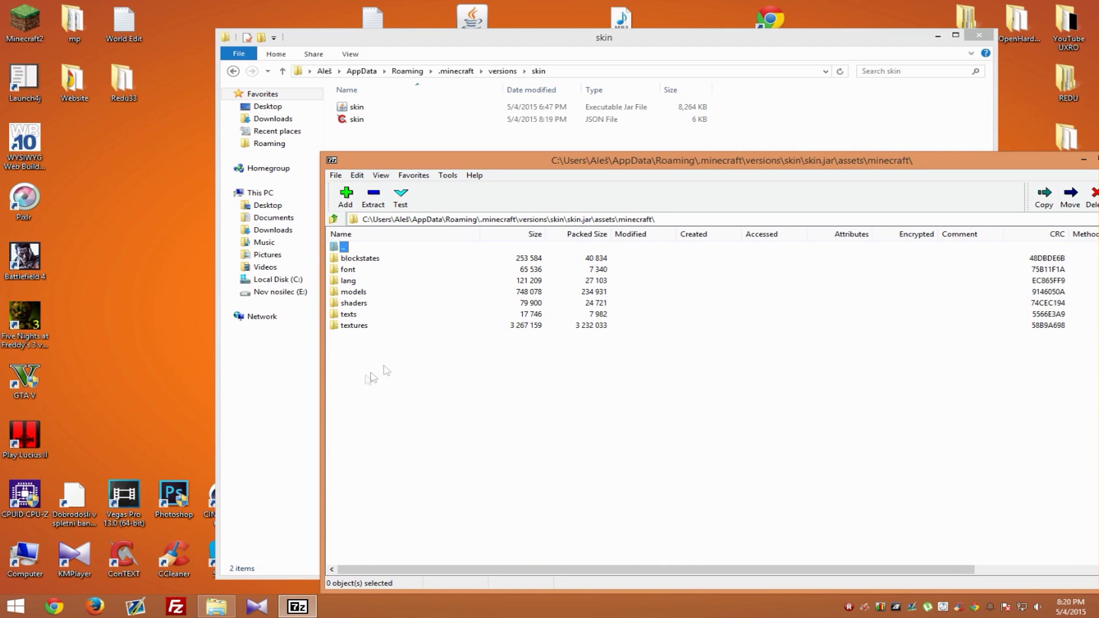
double_click(352, 326)
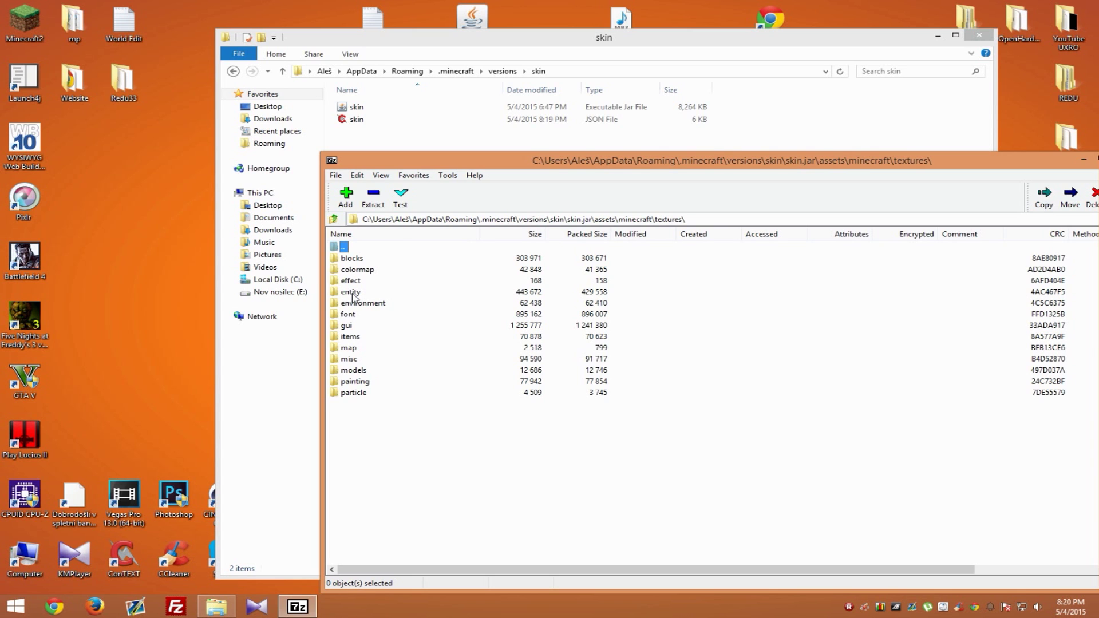
click(361, 294)
double_click(359, 296)
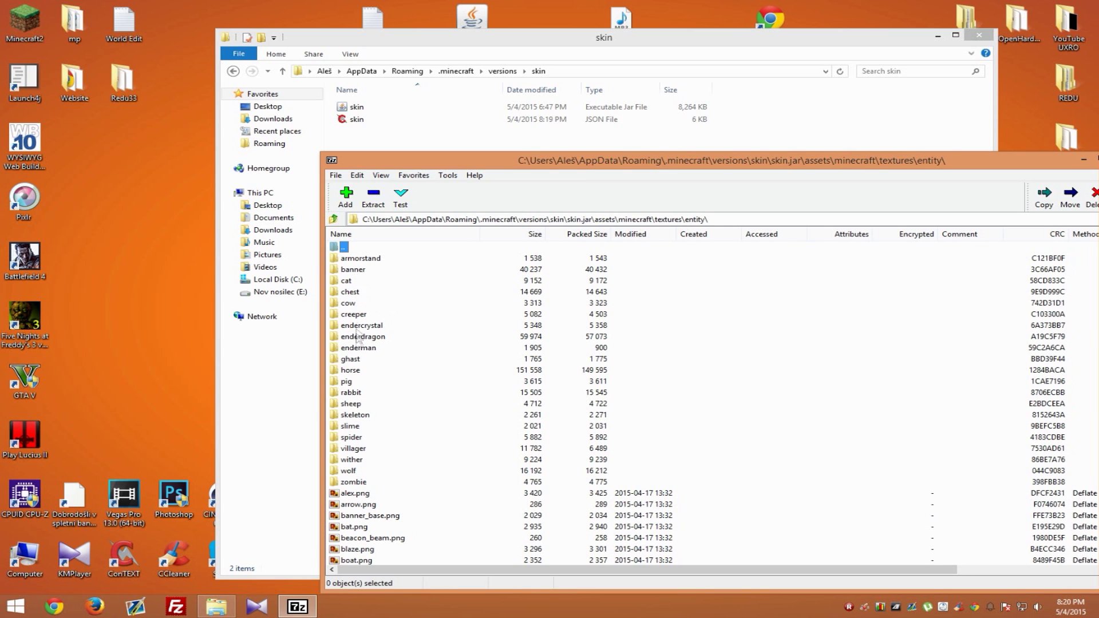
scroll(407, 423, down, 5)
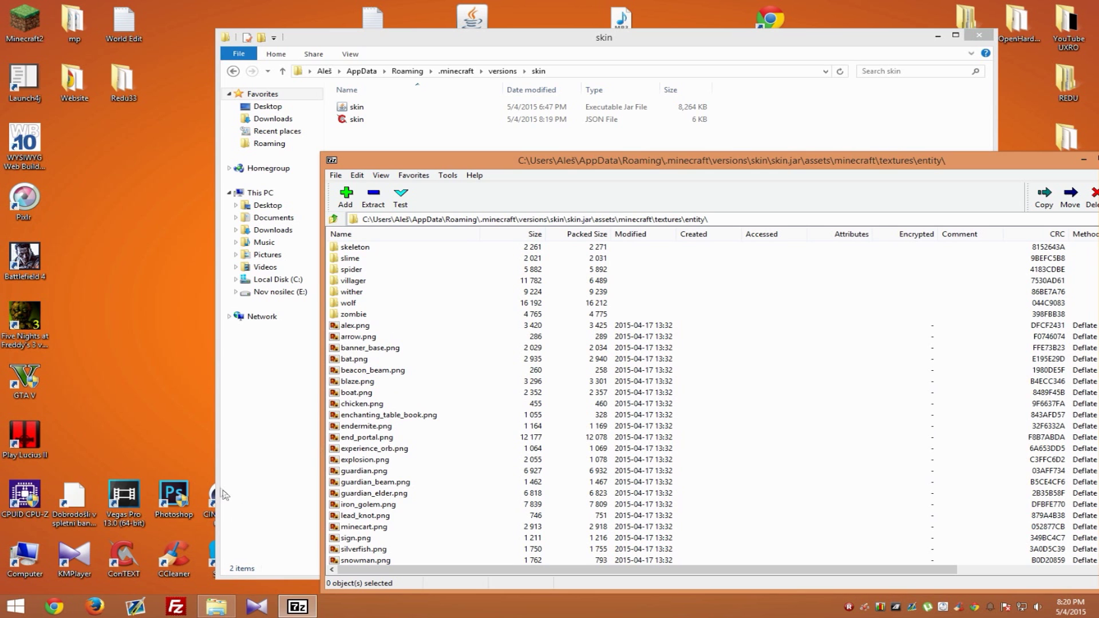
click(55, 607)
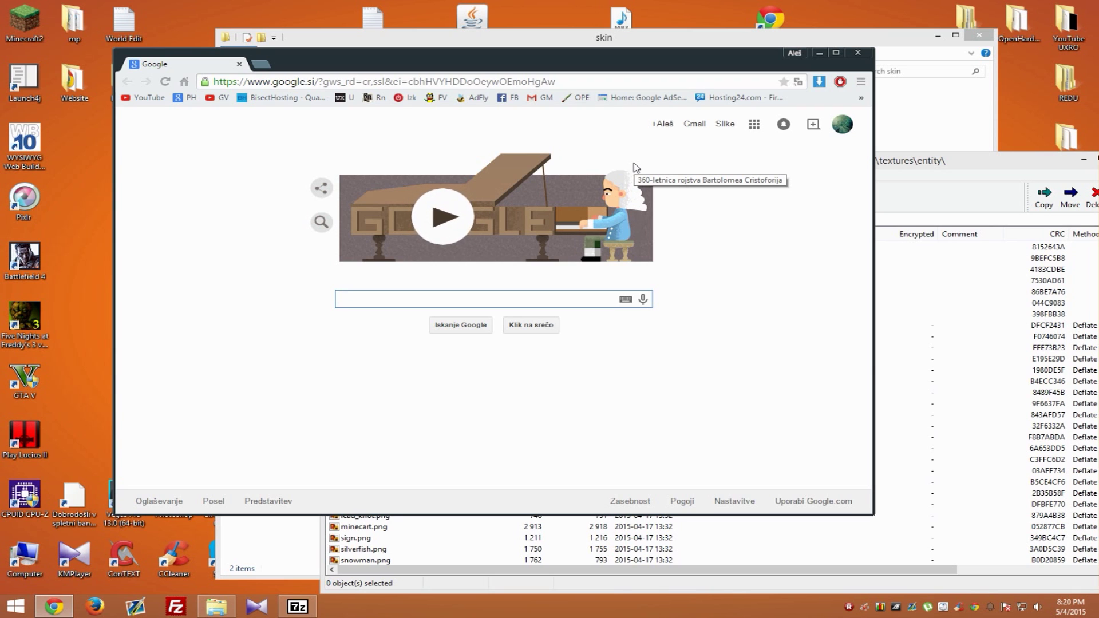
Search Google for 'minecraft 1.8 skins'
text(s)
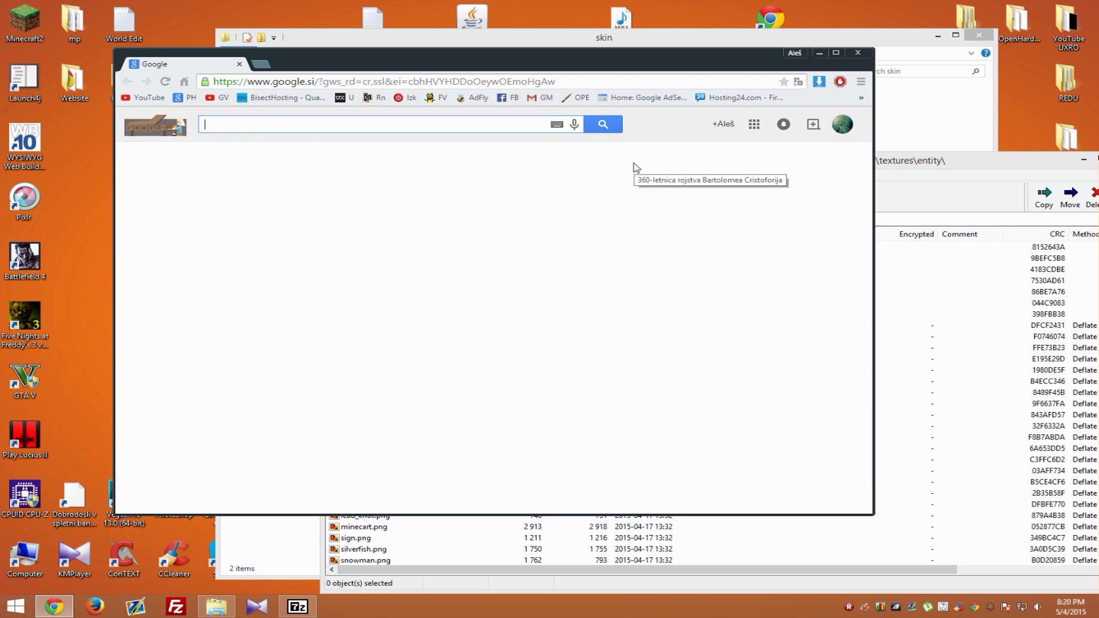
text(m)
key(BackSpace)
text(mine)
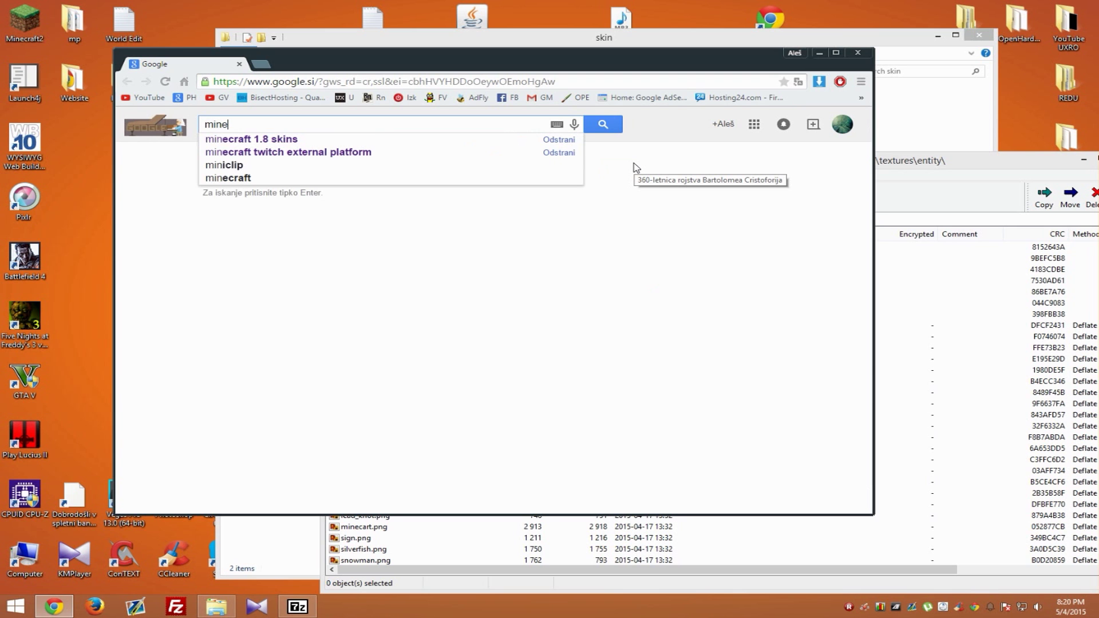
text(craft 1.)
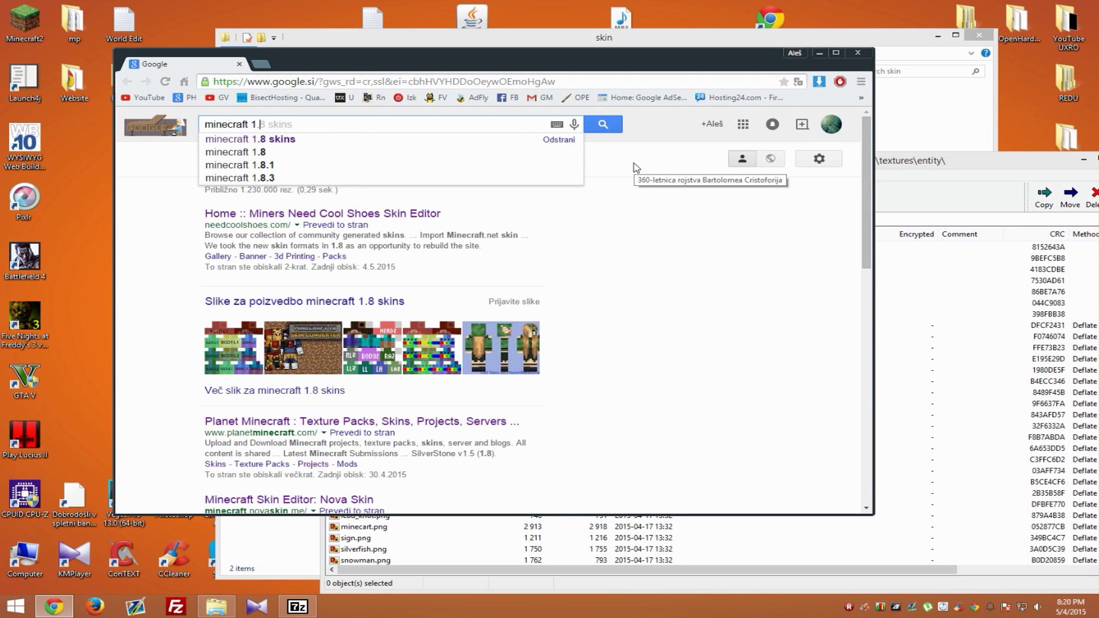
text(8 skins)
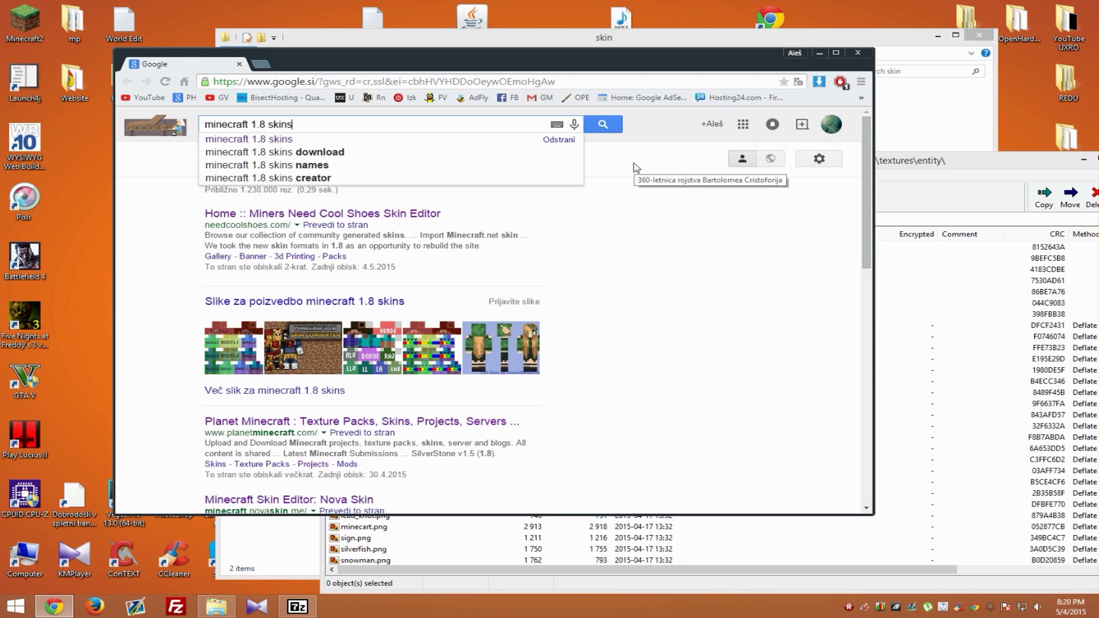
key(Return)
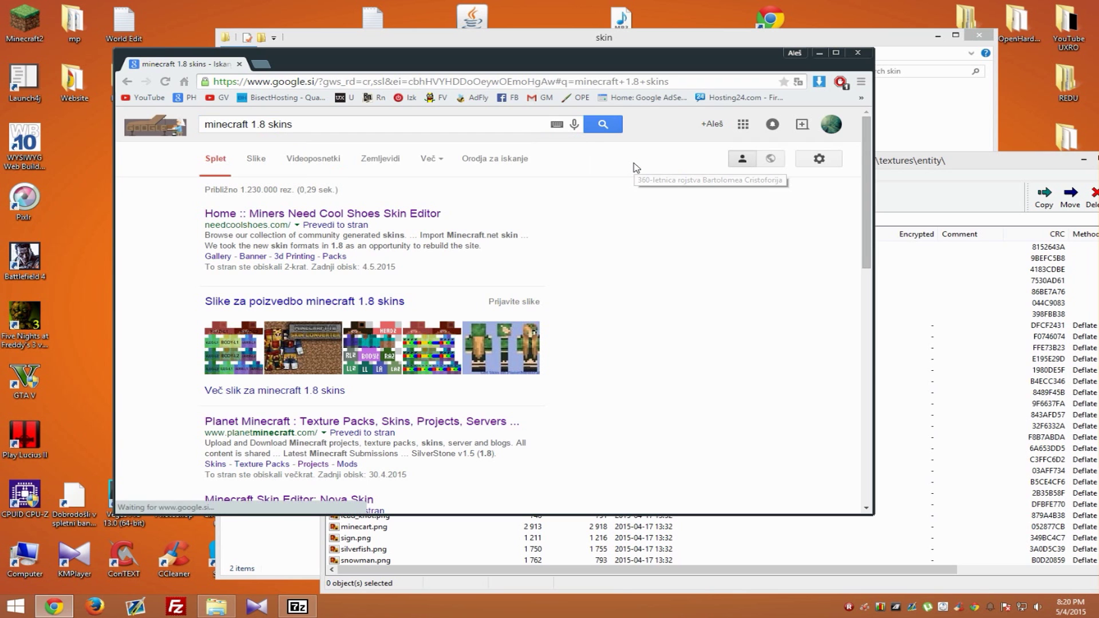
Browse a few skins on Miners Need Cool Shoes, then return to its homepage galleries
click(238, 216)
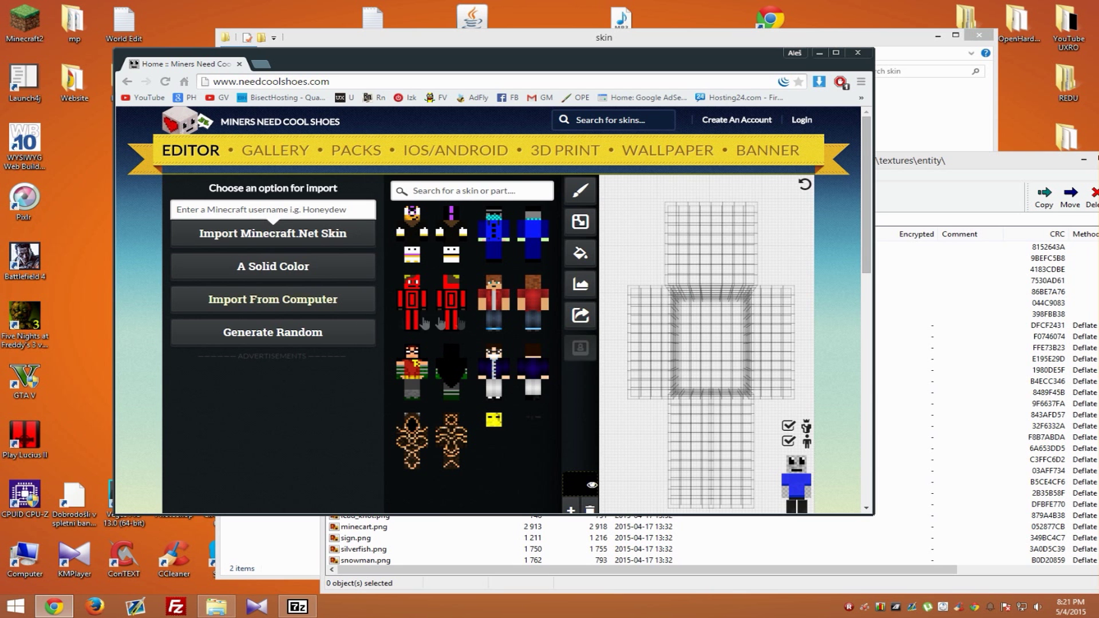
click(411, 309)
scroll(450, 286, down, 3)
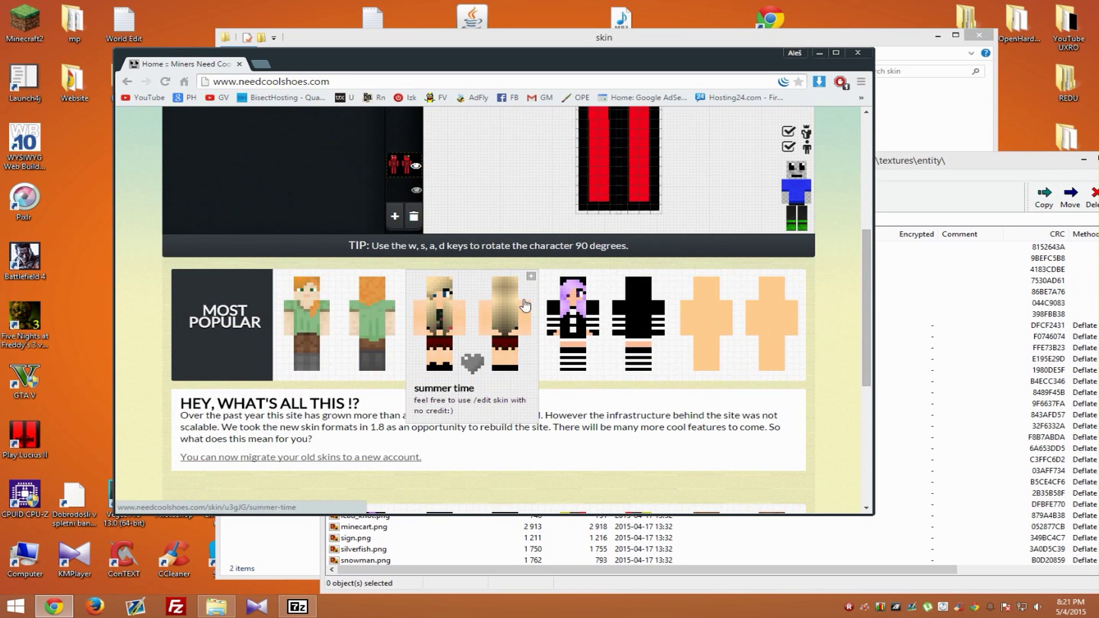
click(513, 298)
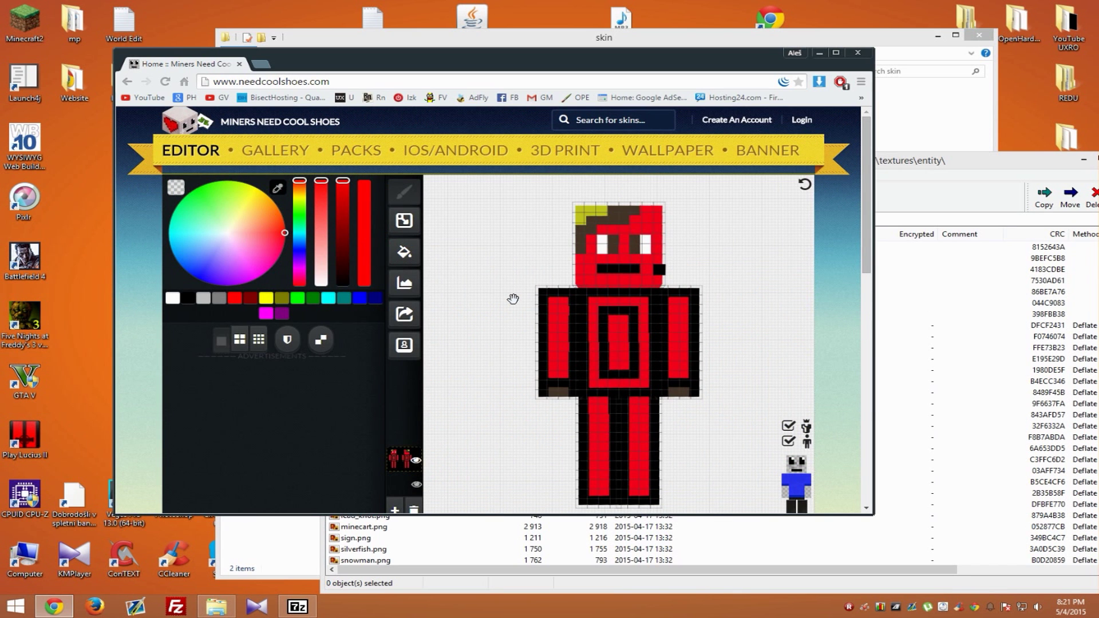
scroll(513, 298, down, 10)
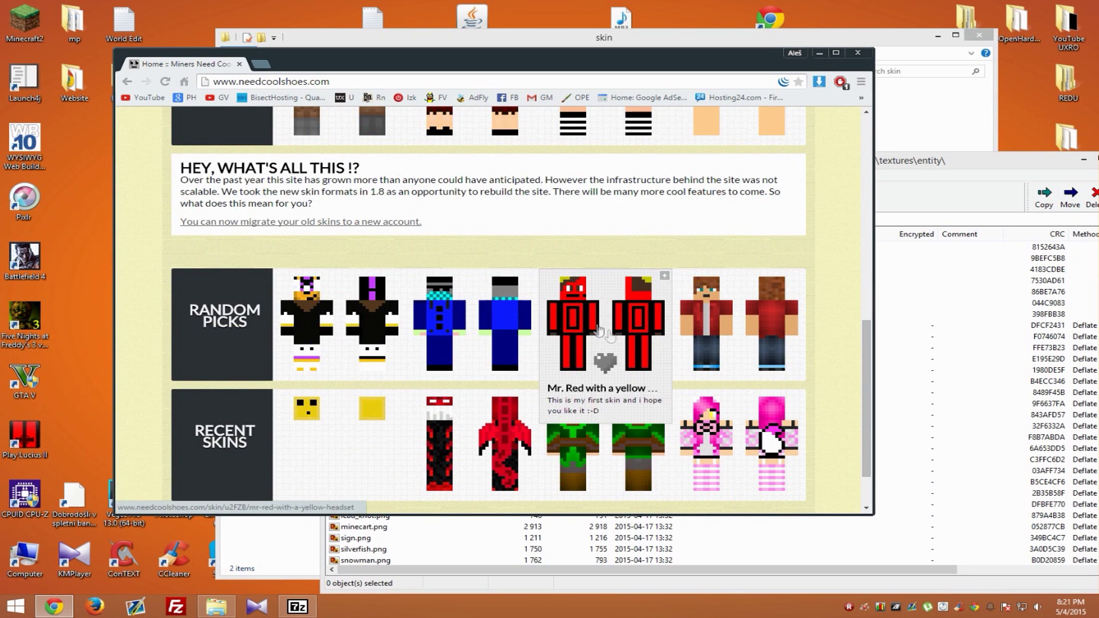
click(620, 321)
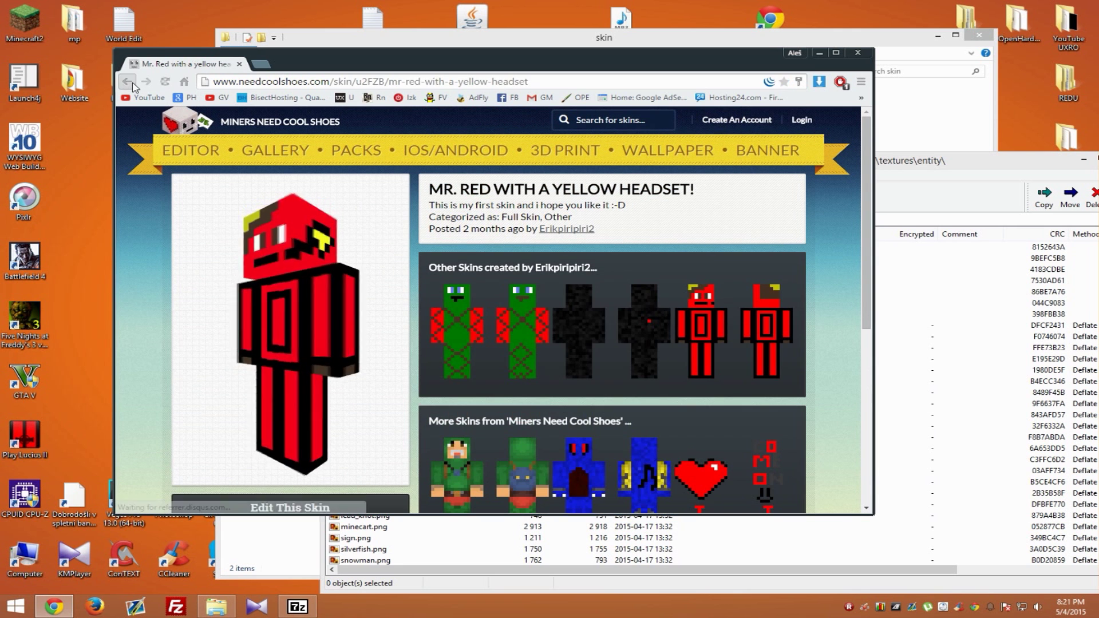
click(129, 82)
click(128, 82)
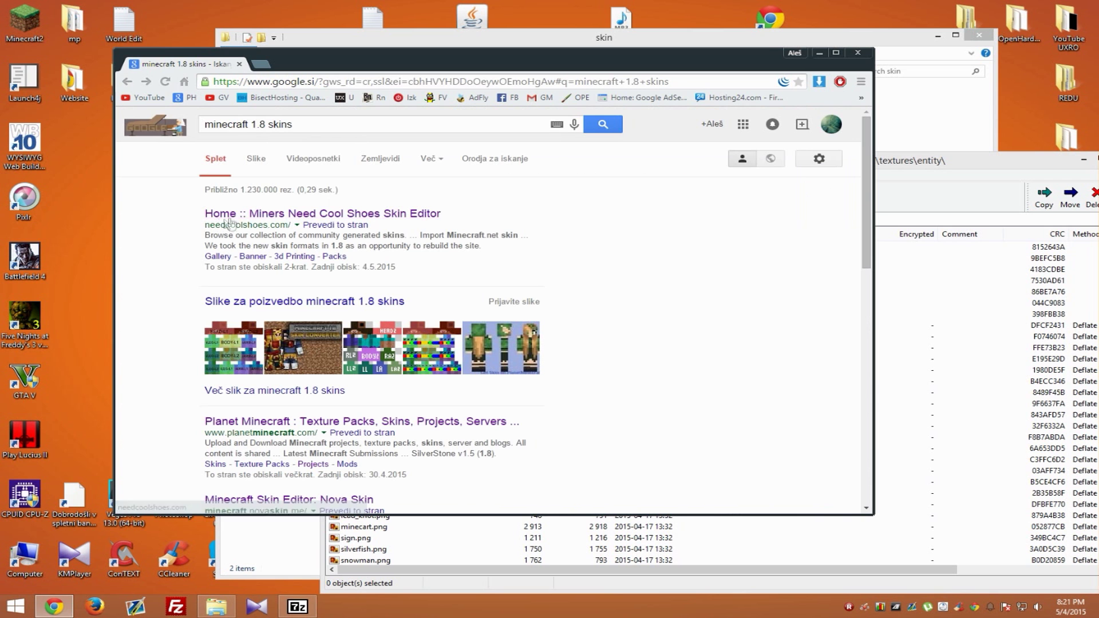
click(389, 218)
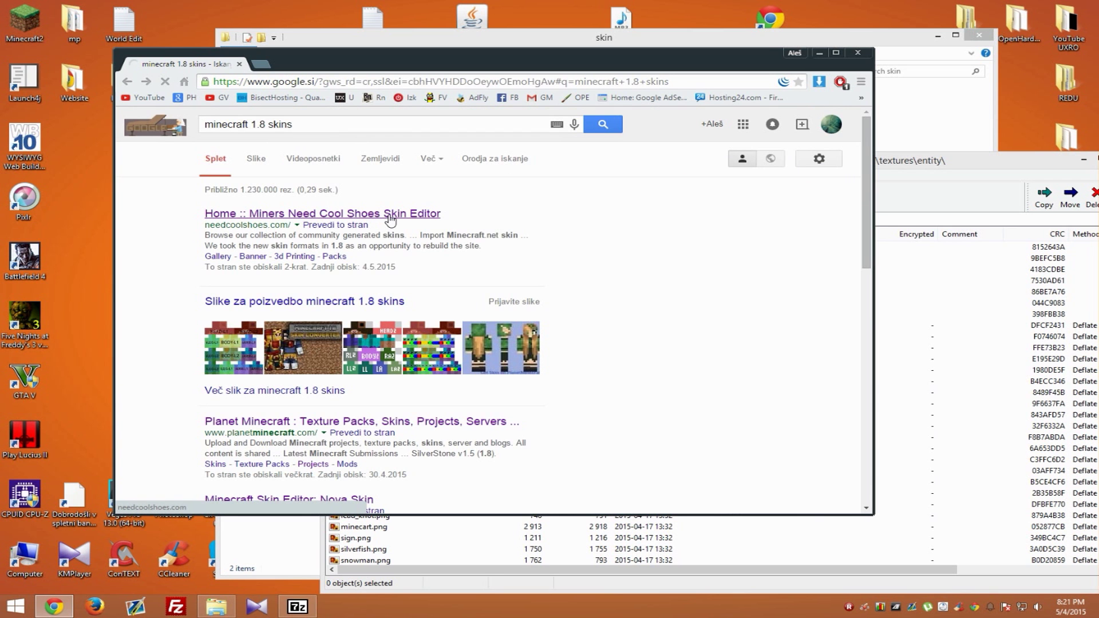
scroll(796, 298, down, 9)
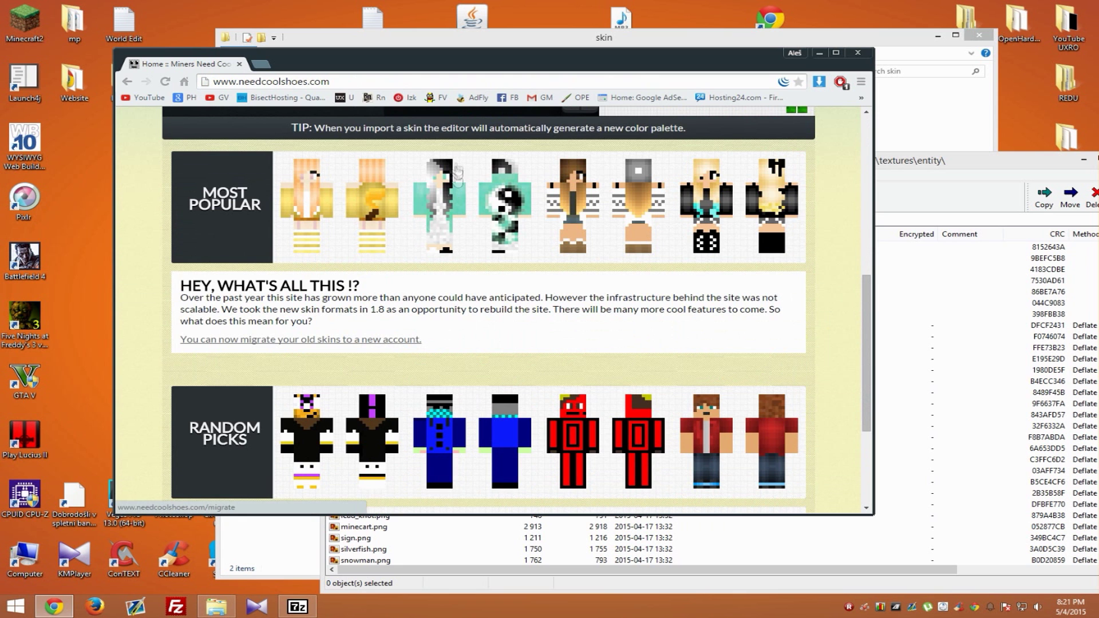
Download the Pikachu Girl skin and drag download.png onto the desktop
click(327, 204)
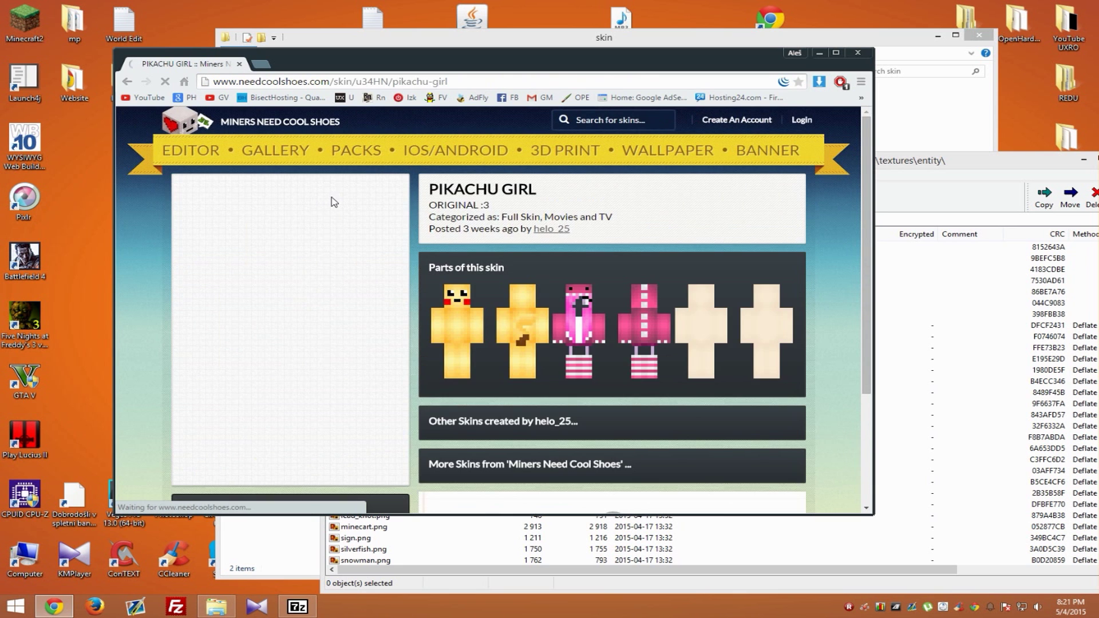
scroll(625, 280, down, 4)
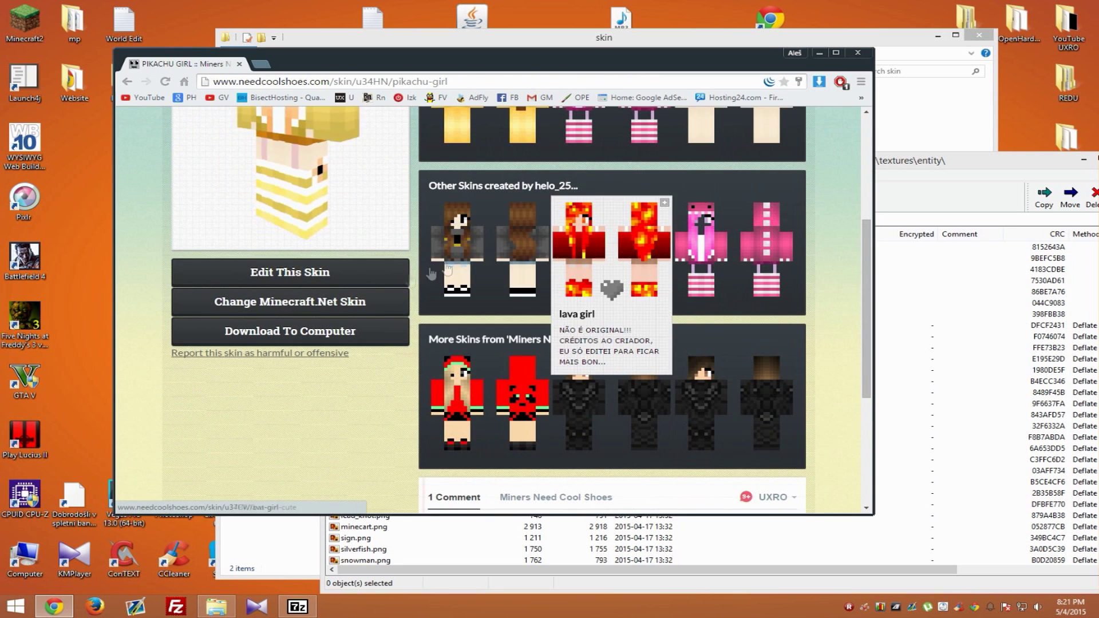
click(320, 335)
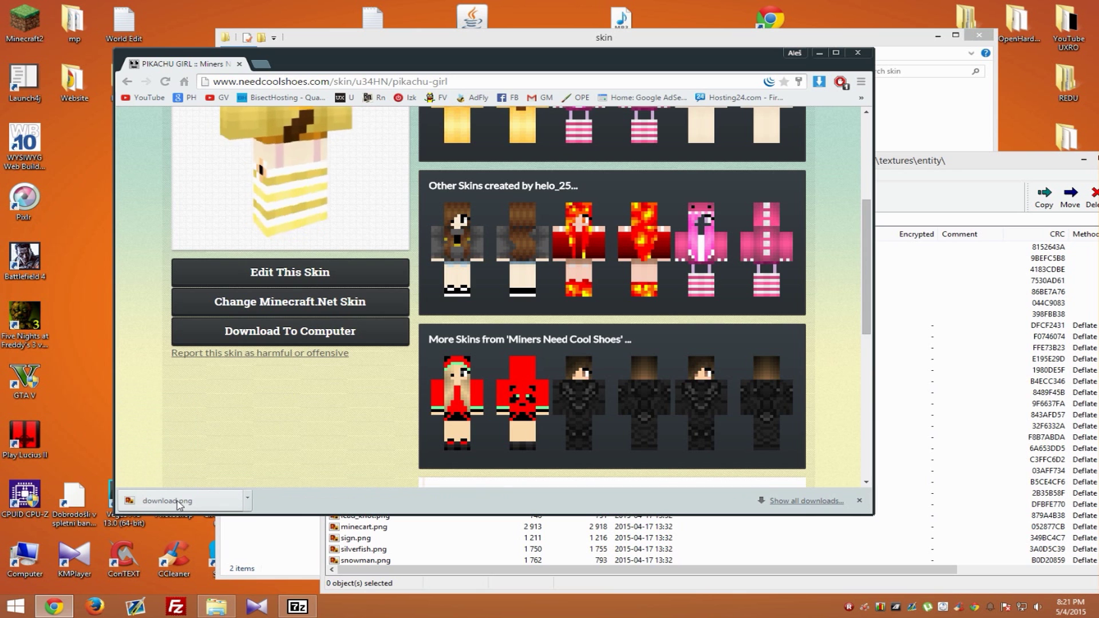
drag(177, 504, 73, 135)
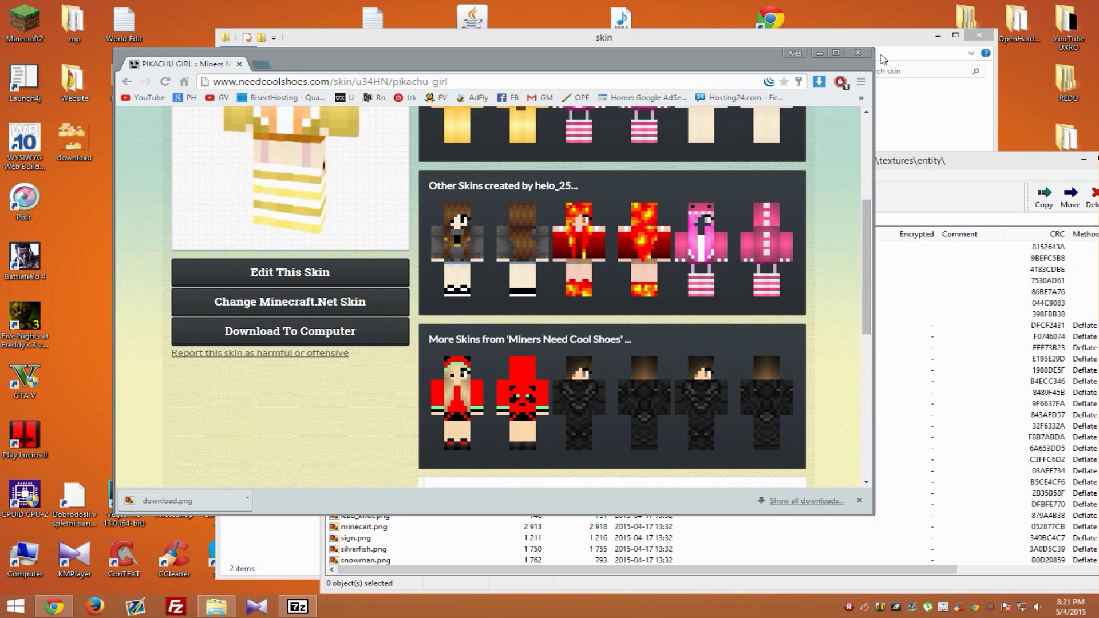
Close Chrome and paste a duplicate of the download skin file on the desktop
click(856, 53)
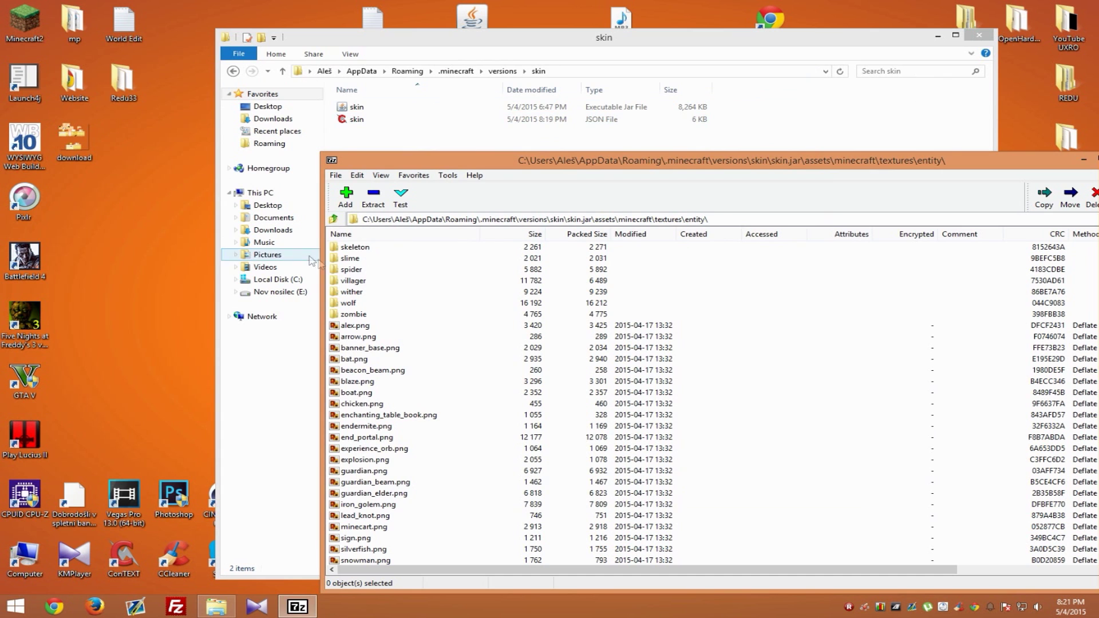
right_click(60, 135)
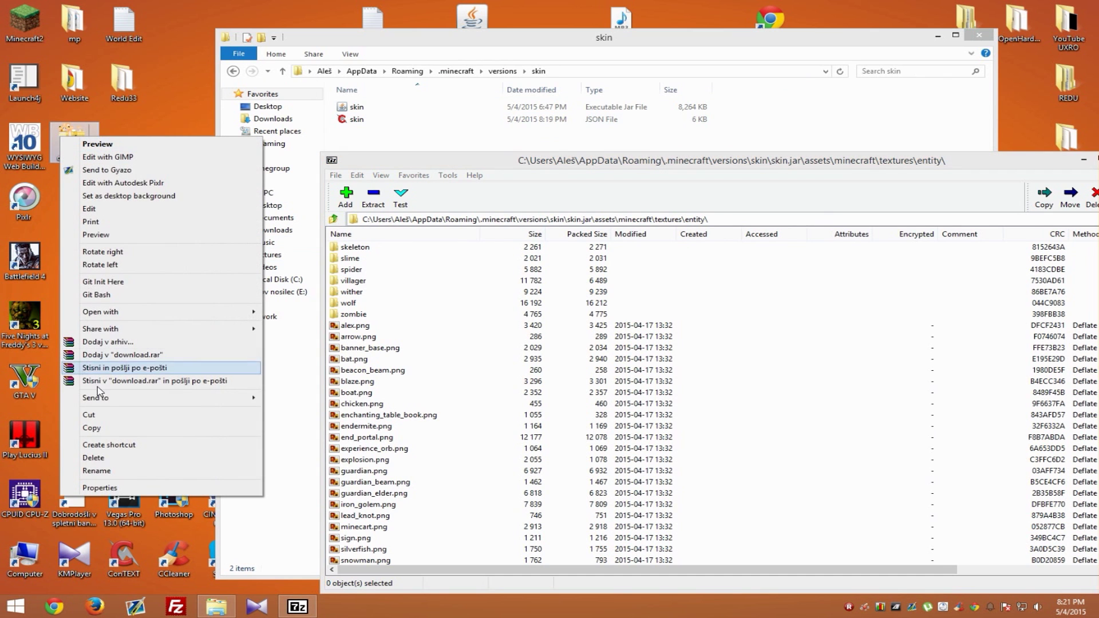
click(92, 428)
right_click(60, 180)
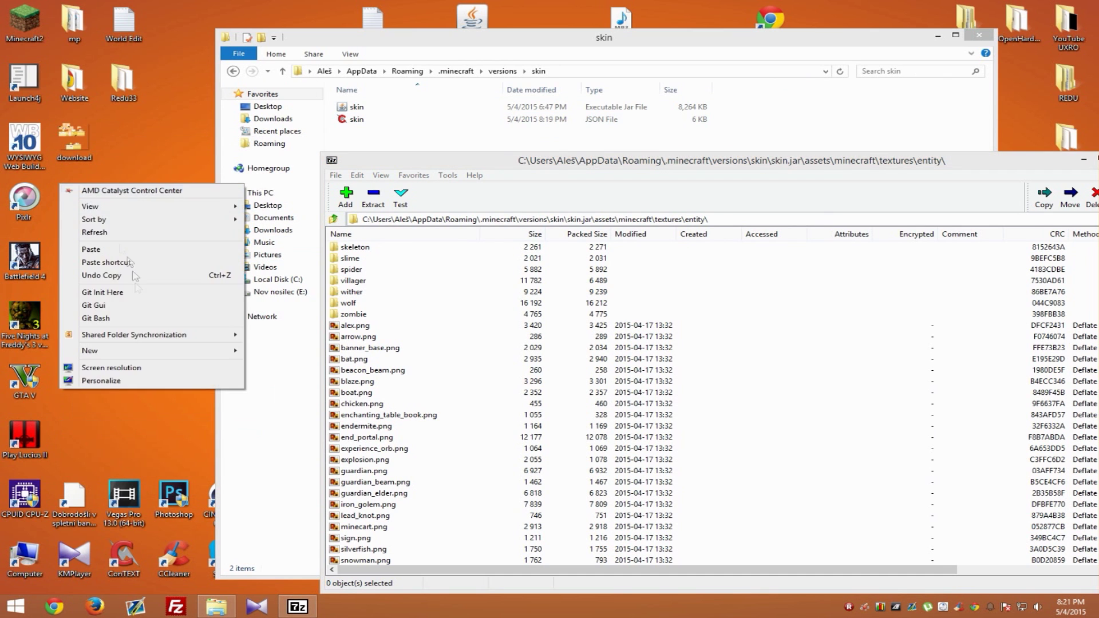
click(91, 249)
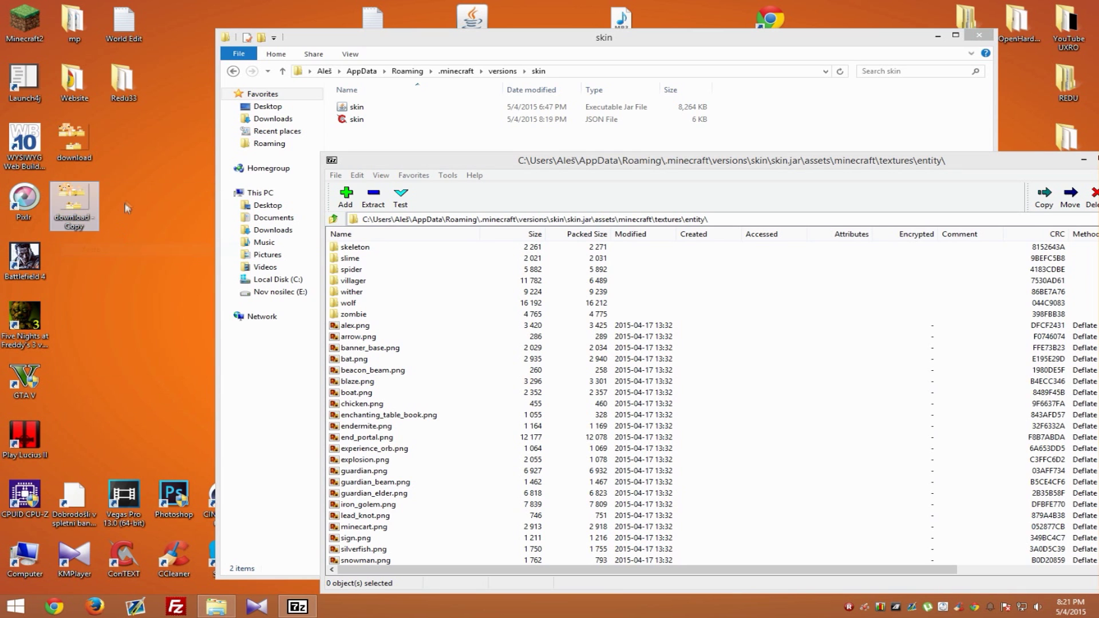
Rename the original to alex and the copy to steve, then select both
click(95, 145)
key(F2)
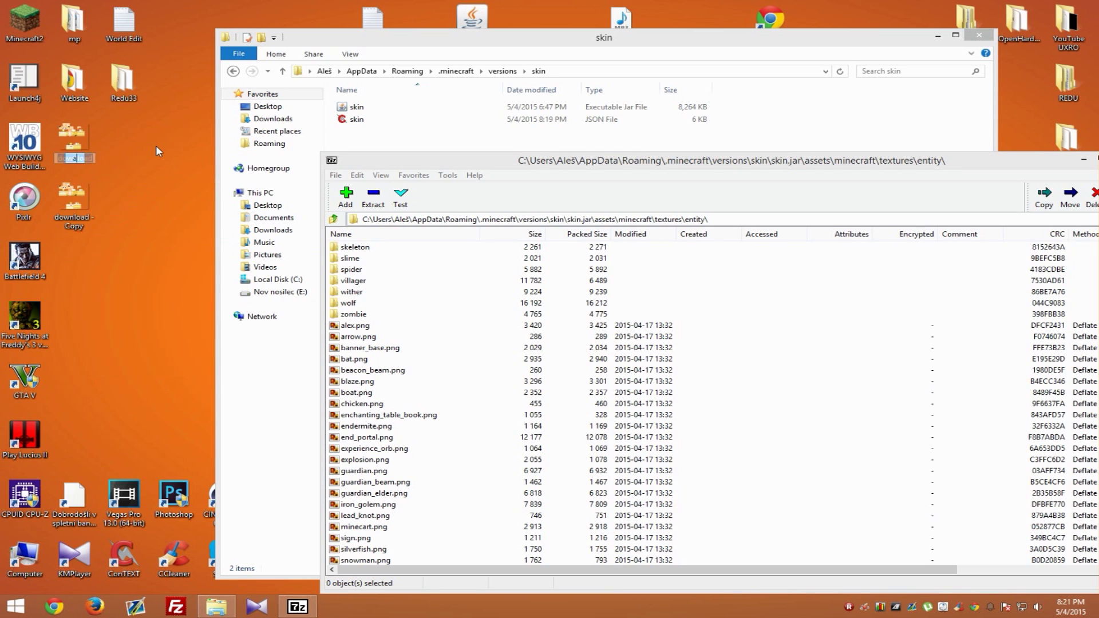
text(alex)
key(Return)
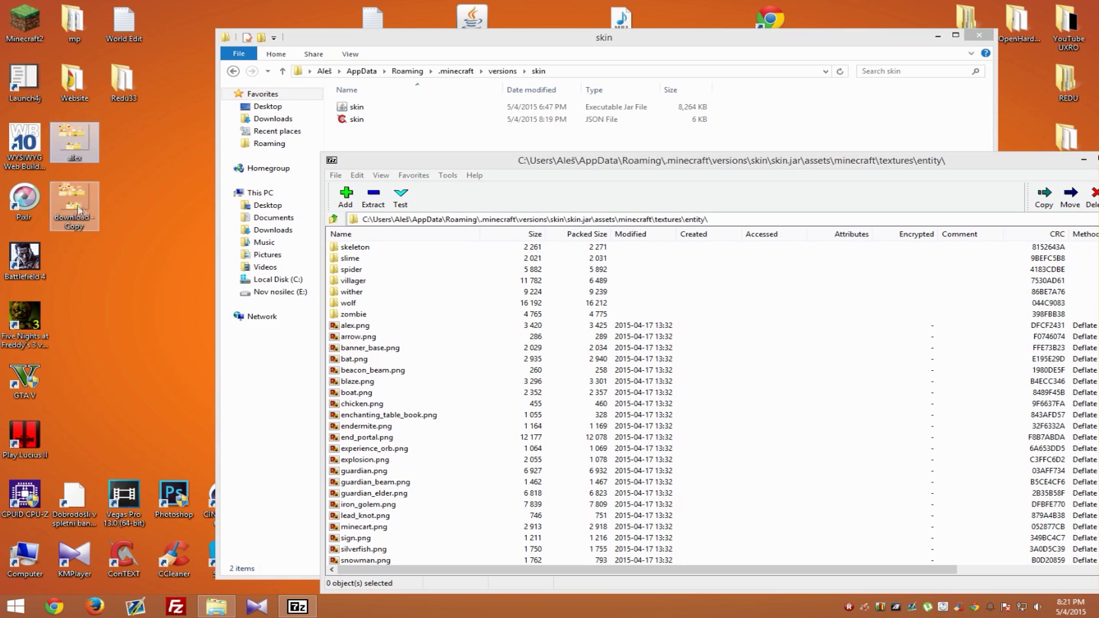
click(73, 198)
key(F2)
text(steve)
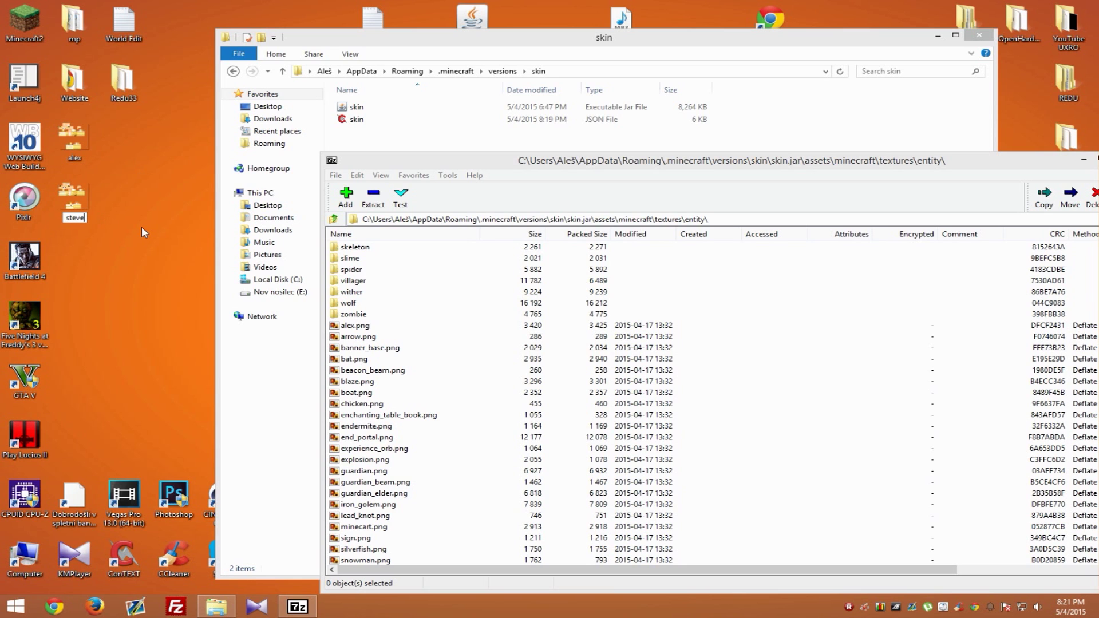
key(Return)
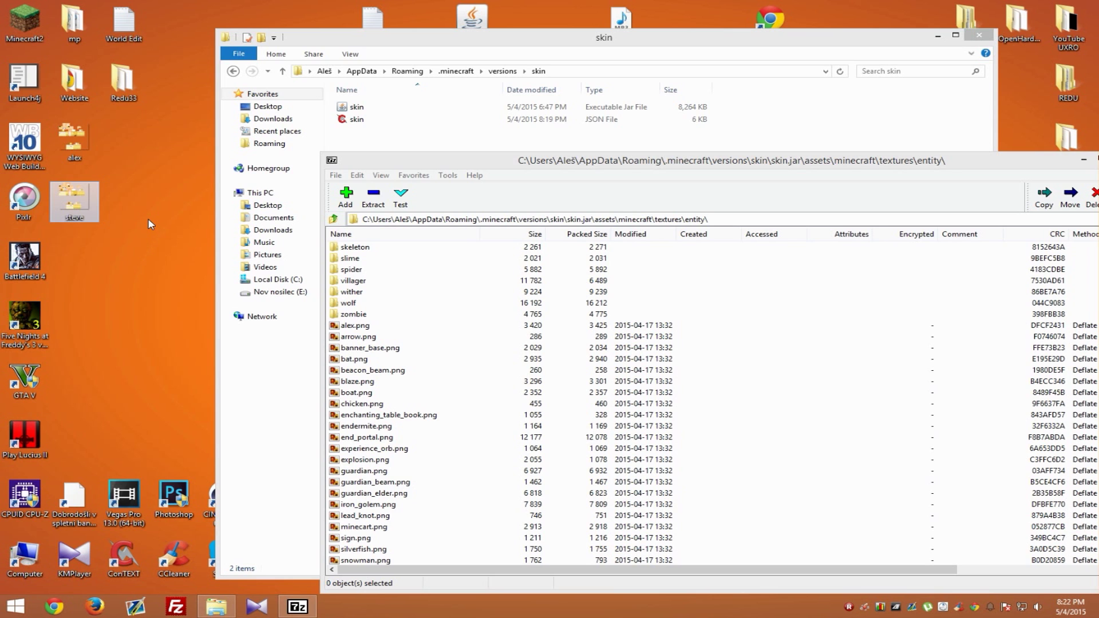
click(83, 166)
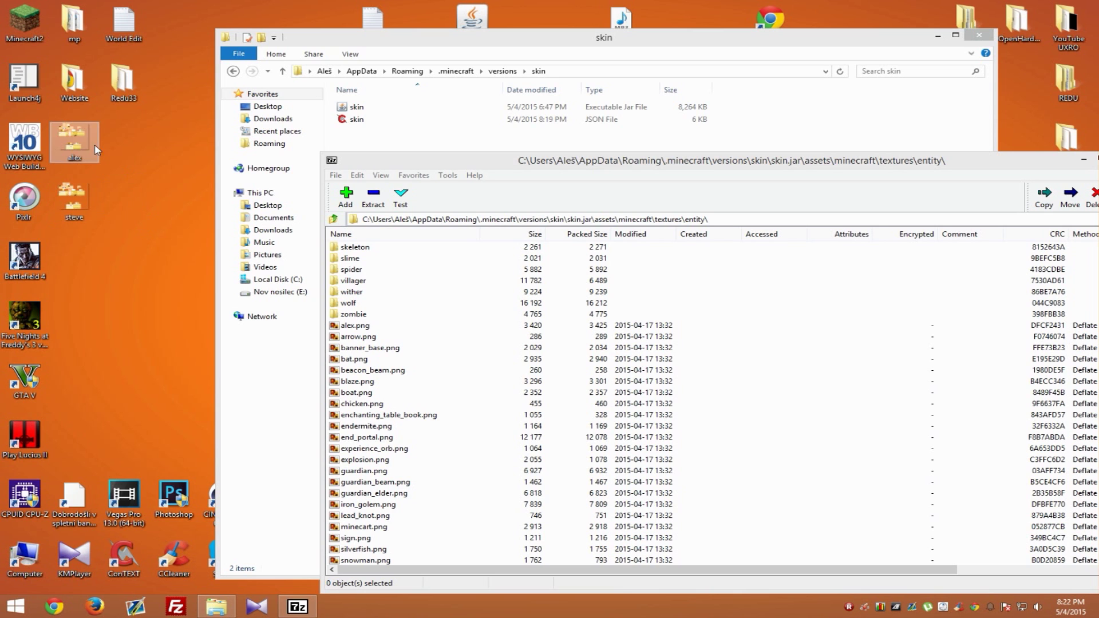
ctrl+click(82, 197)
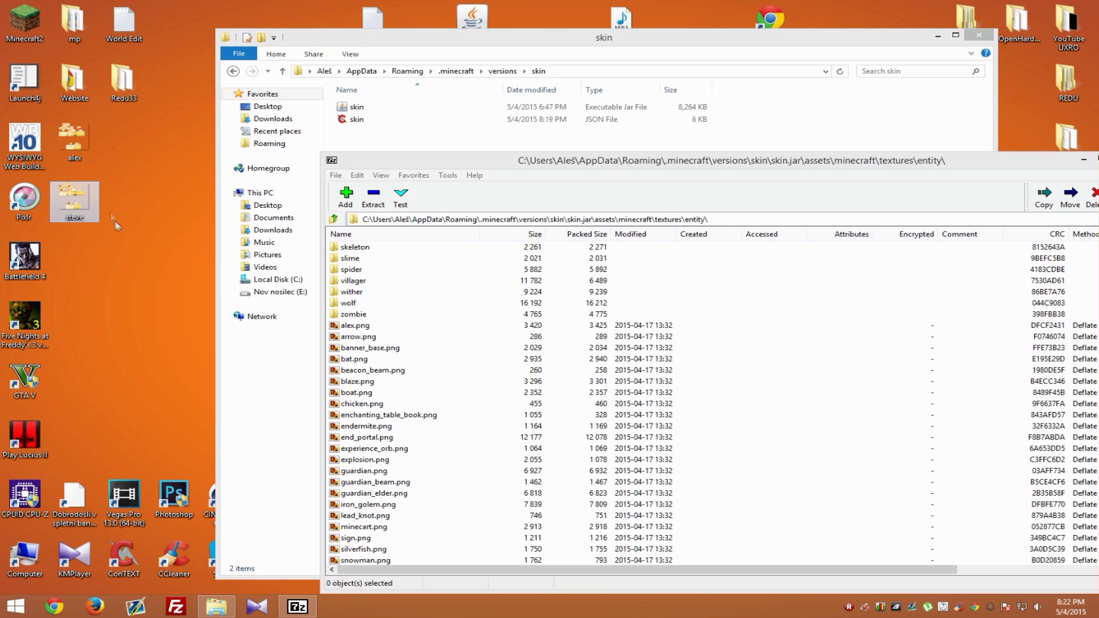
Copy alex and steve into skin.jar's entity folder, then close 7-Zip and the skin folder window
drag(75, 142, 390, 395)
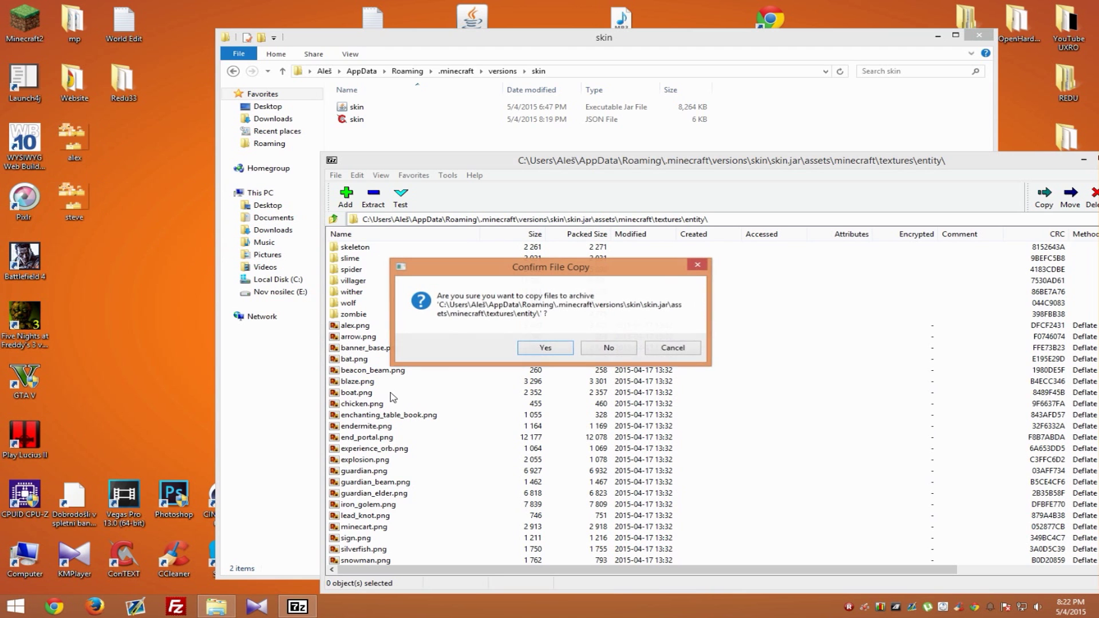
click(558, 352)
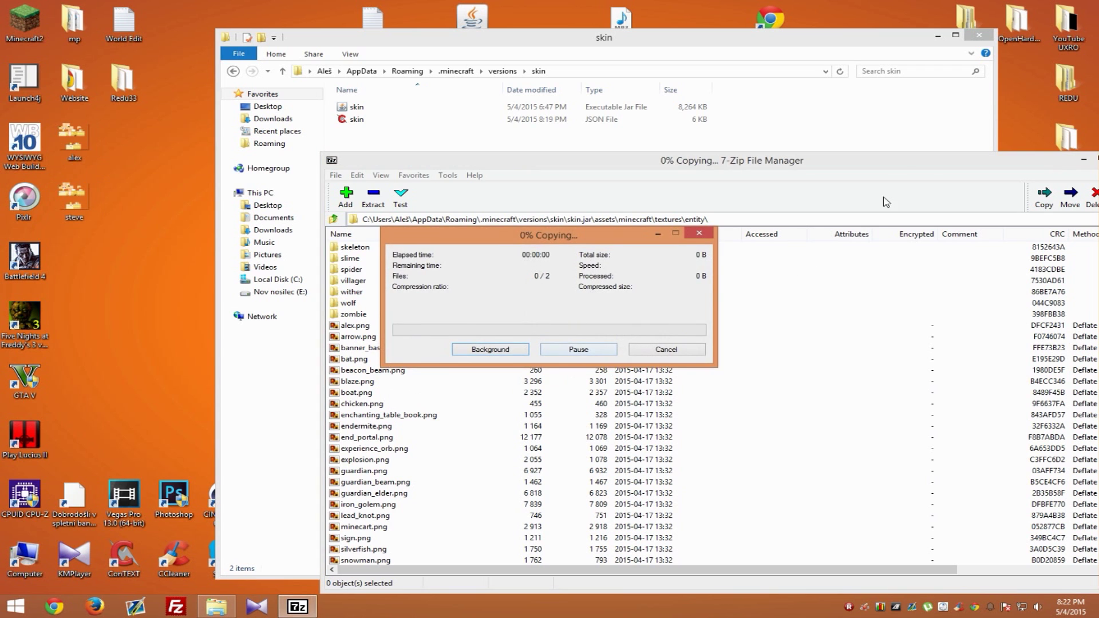
drag(904, 173, 753, 124)
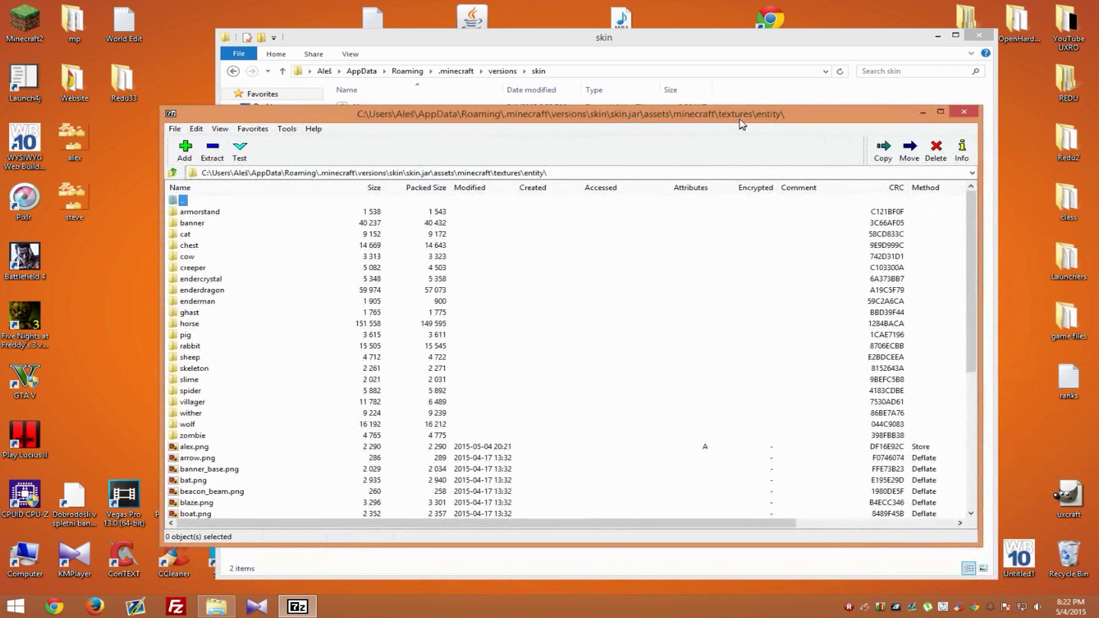
click(964, 111)
click(979, 36)
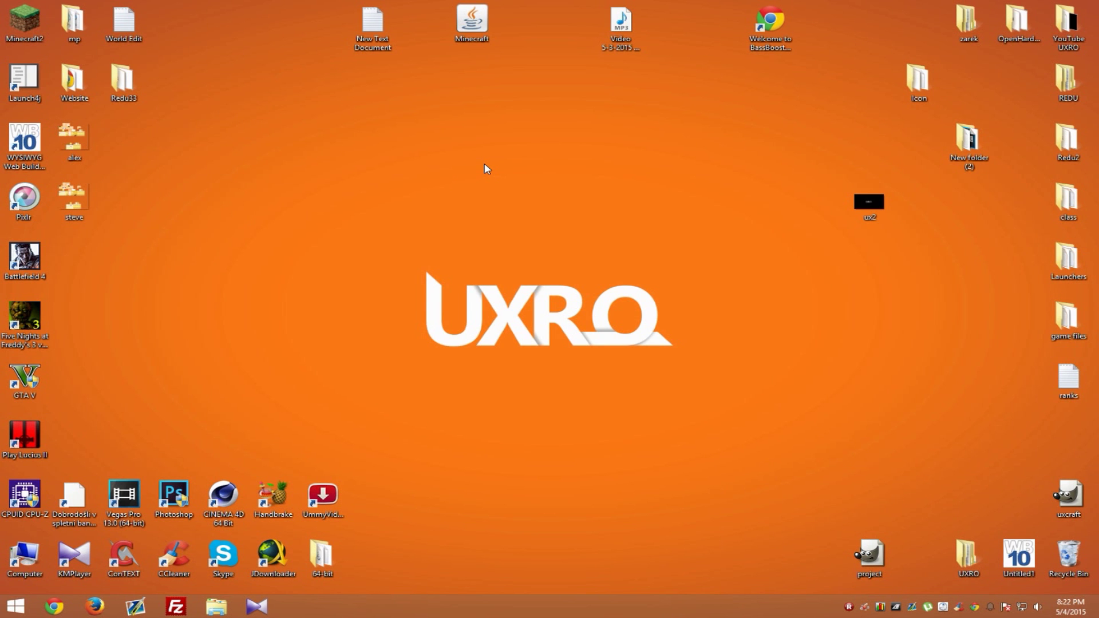
Launch Minecraft and set the test profile's version to release skin, then save it
double_click(481, 46)
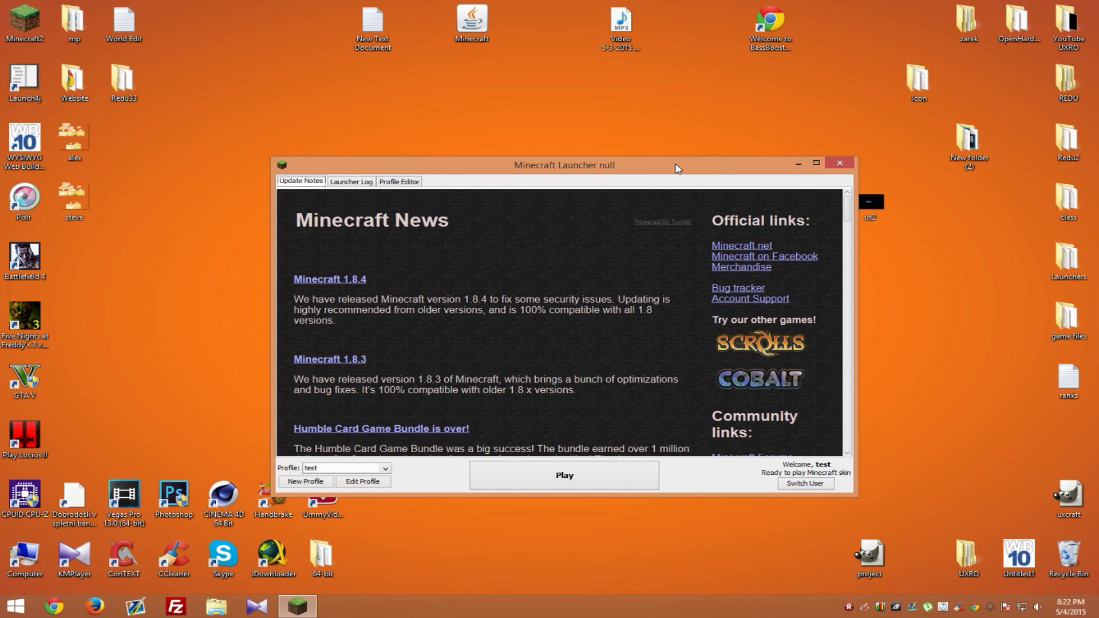
click(365, 483)
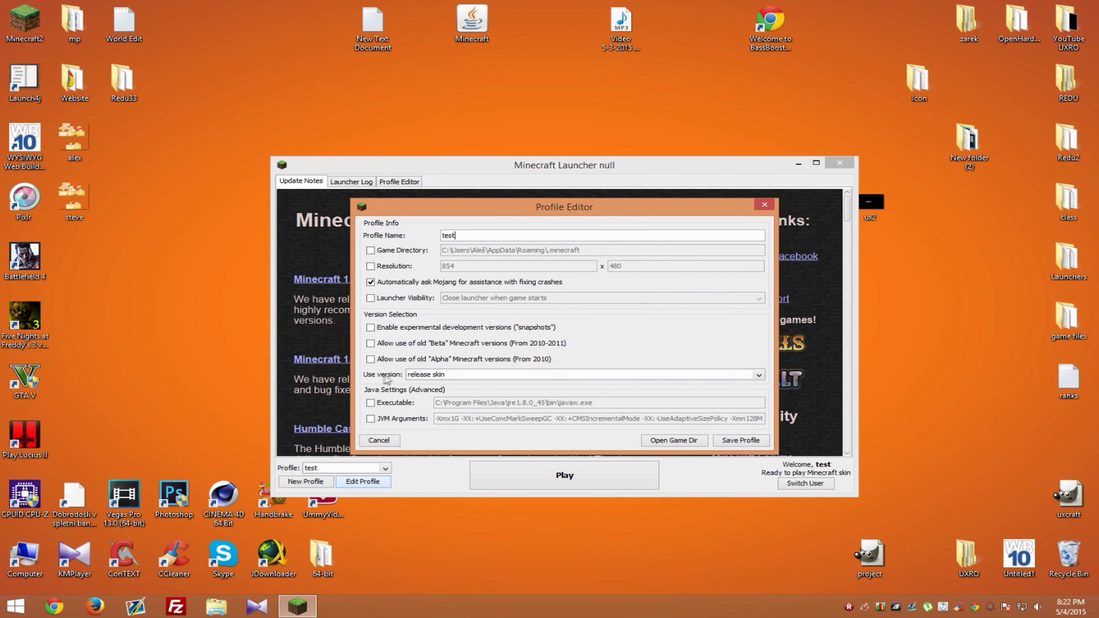
click(431, 376)
scroll(451, 390, up, 1)
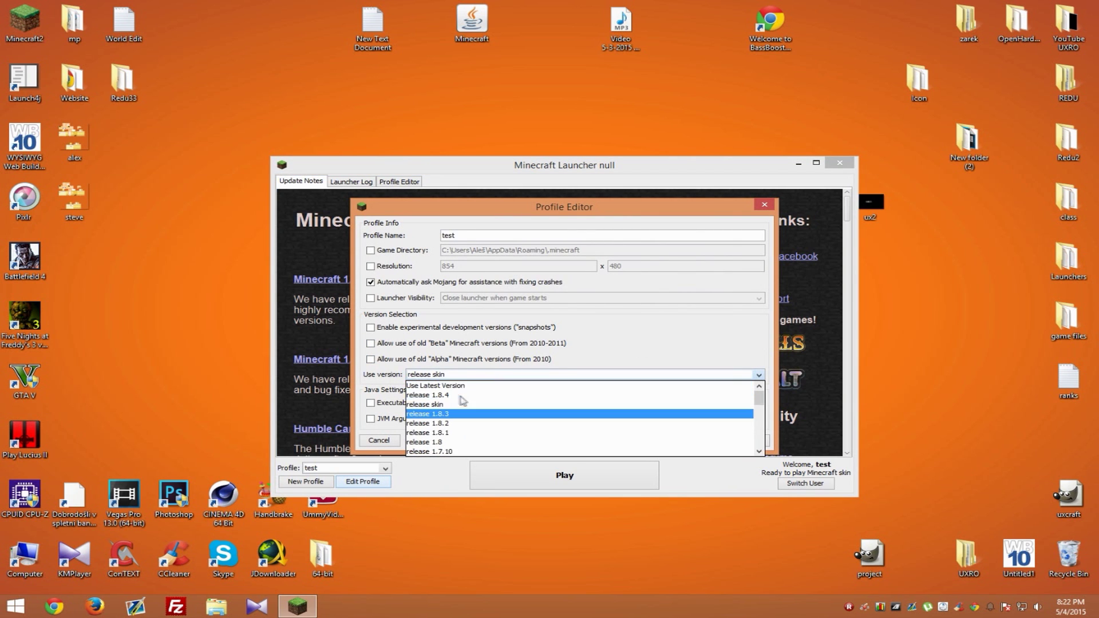
click(444, 386)
click(437, 376)
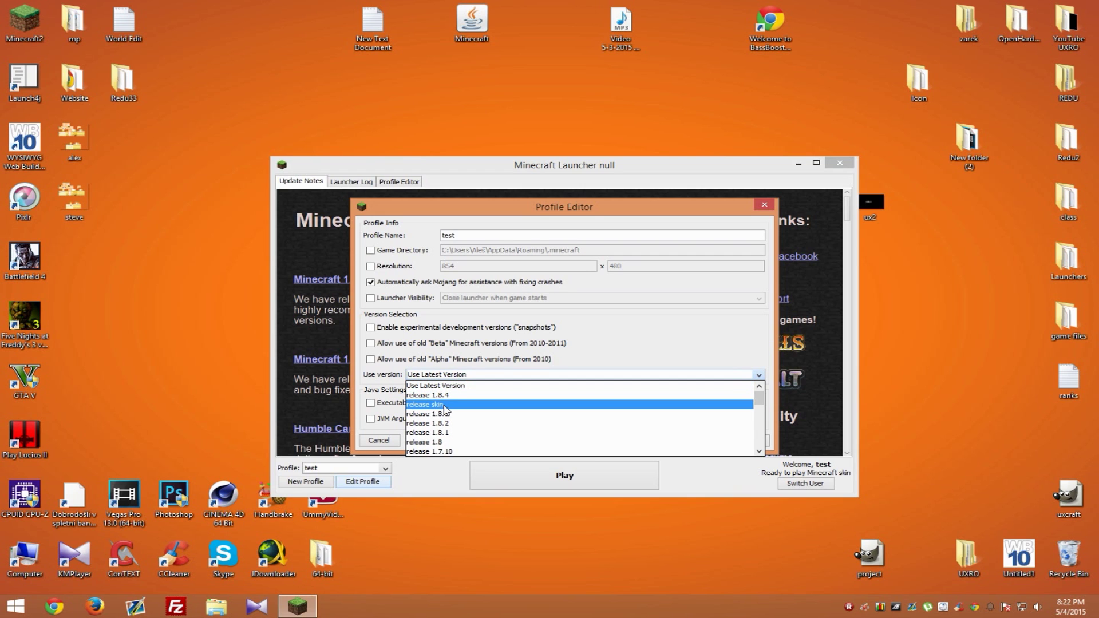
click(445, 406)
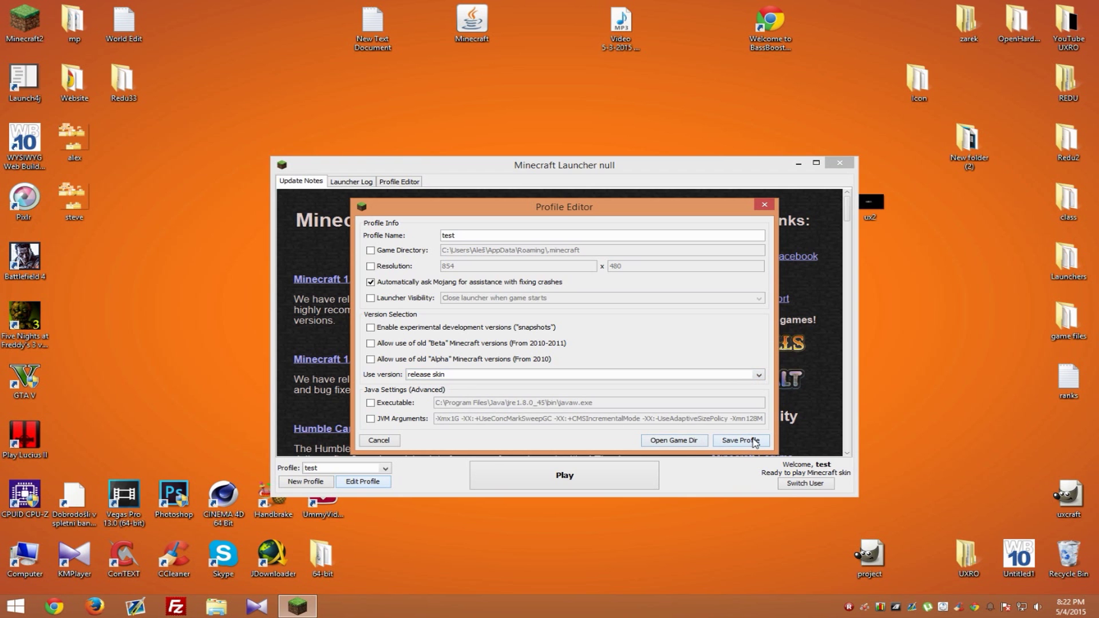
click(754, 439)
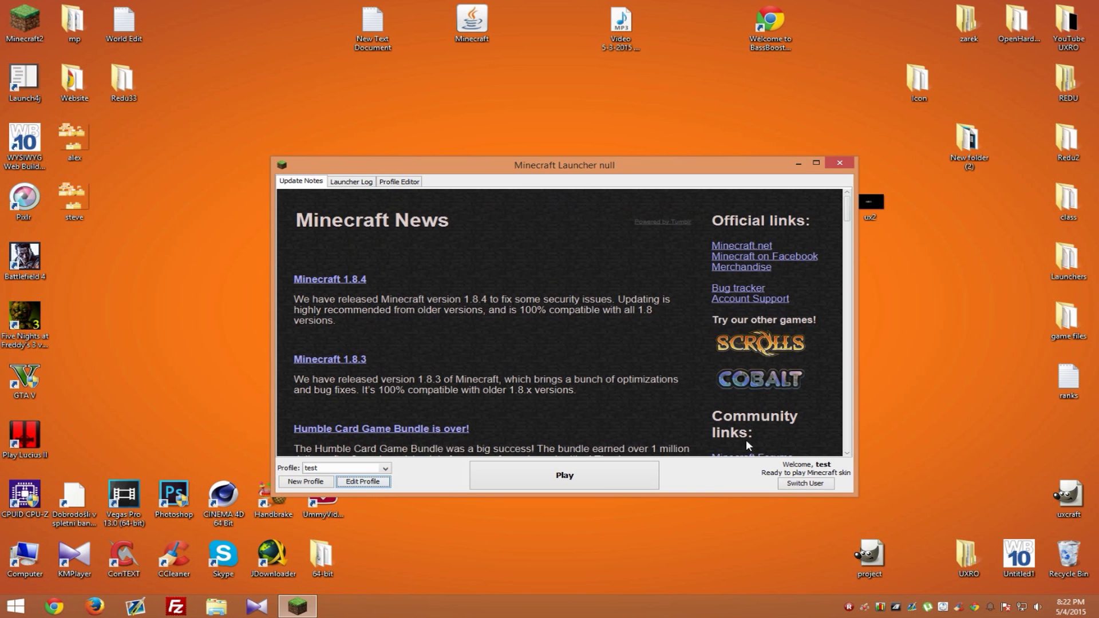
Start Minecraft 1.8.4 and load New World from Singleplayer
click(560, 478)
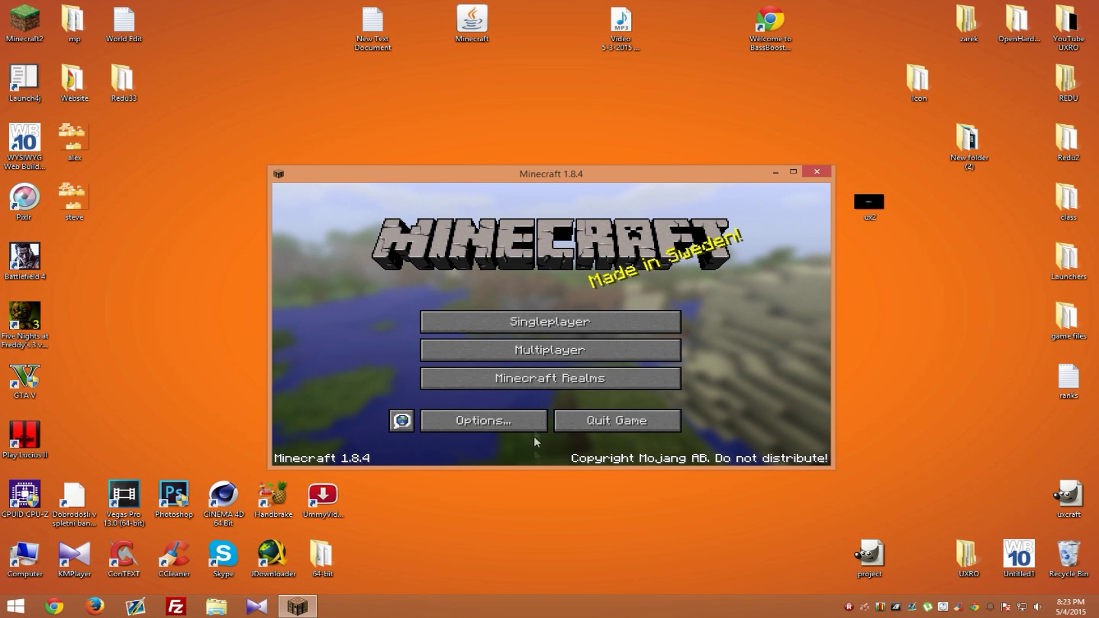
click(559, 329)
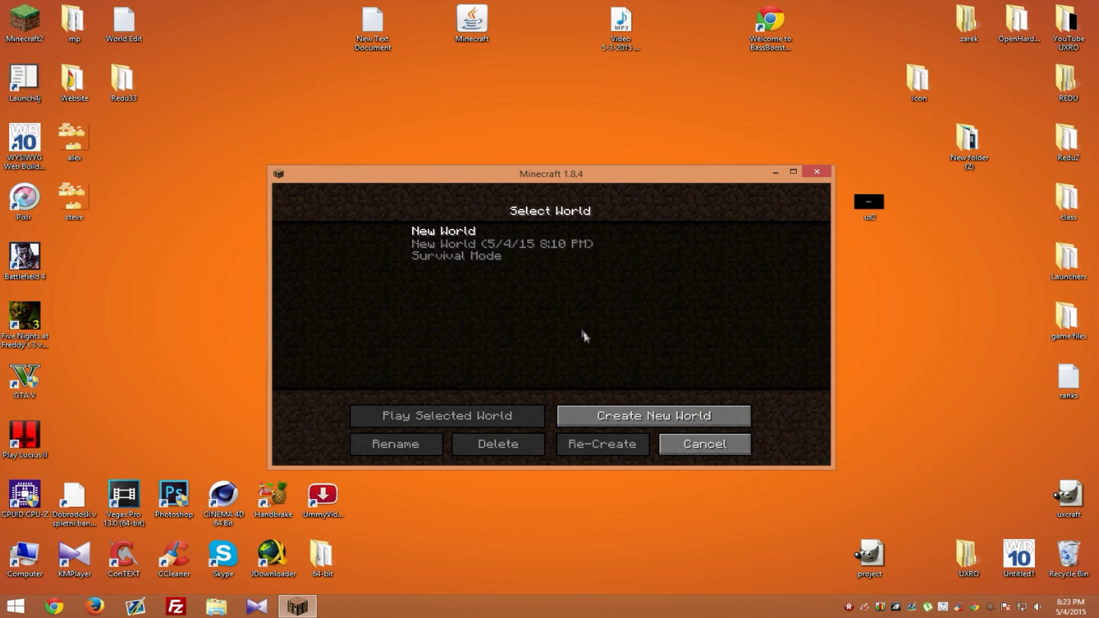
double_click(494, 249)
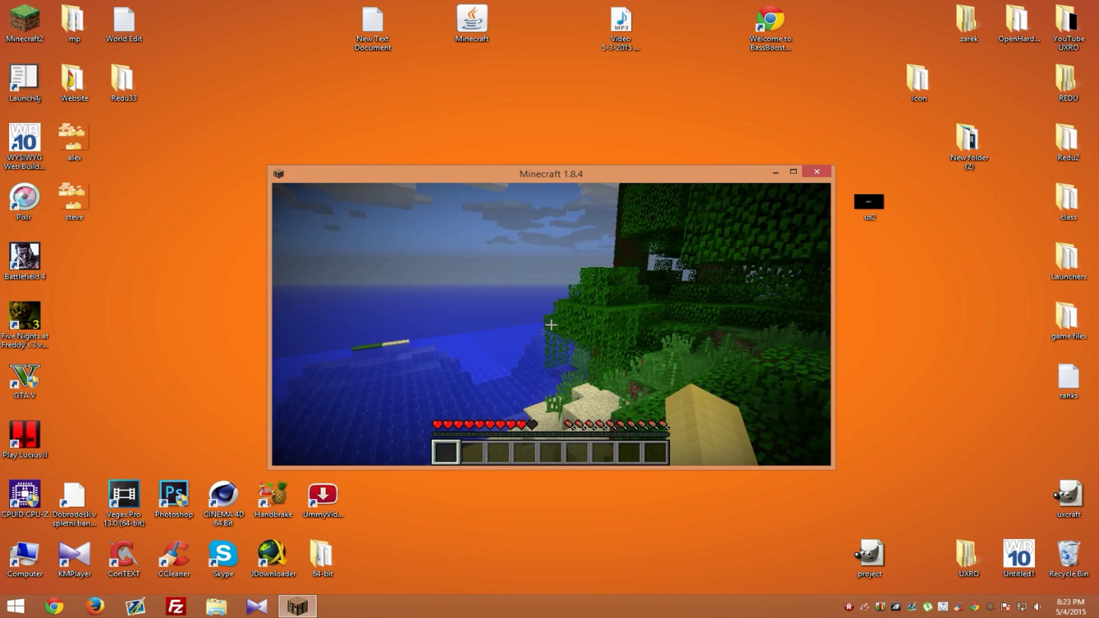
Switch to the front third-person view and walk through the jungle to show the skin
key(F5)
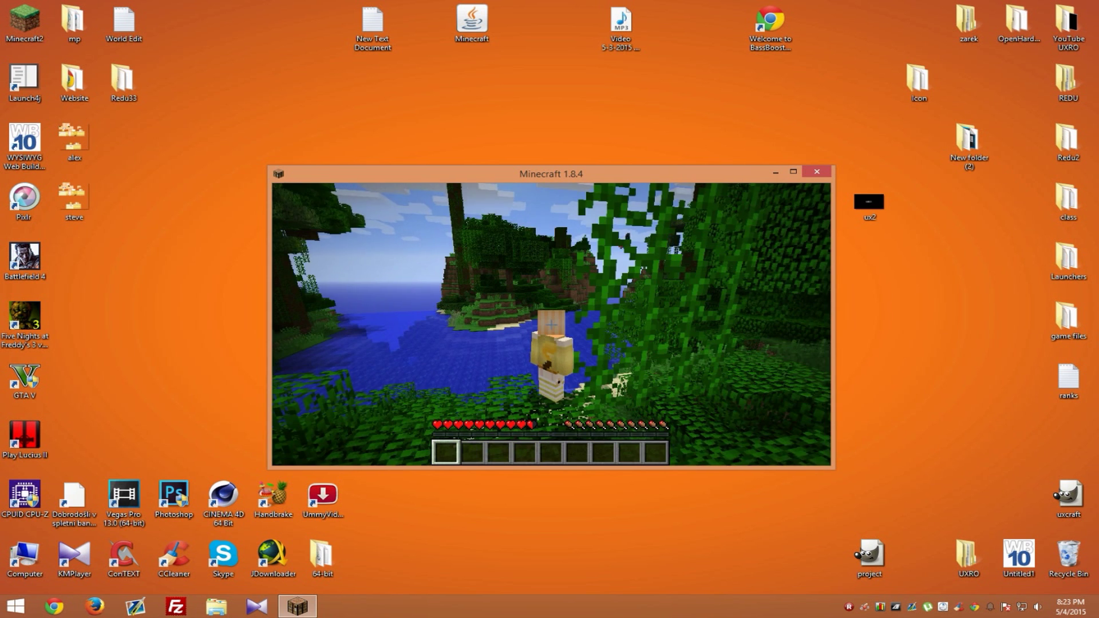
key(F5)
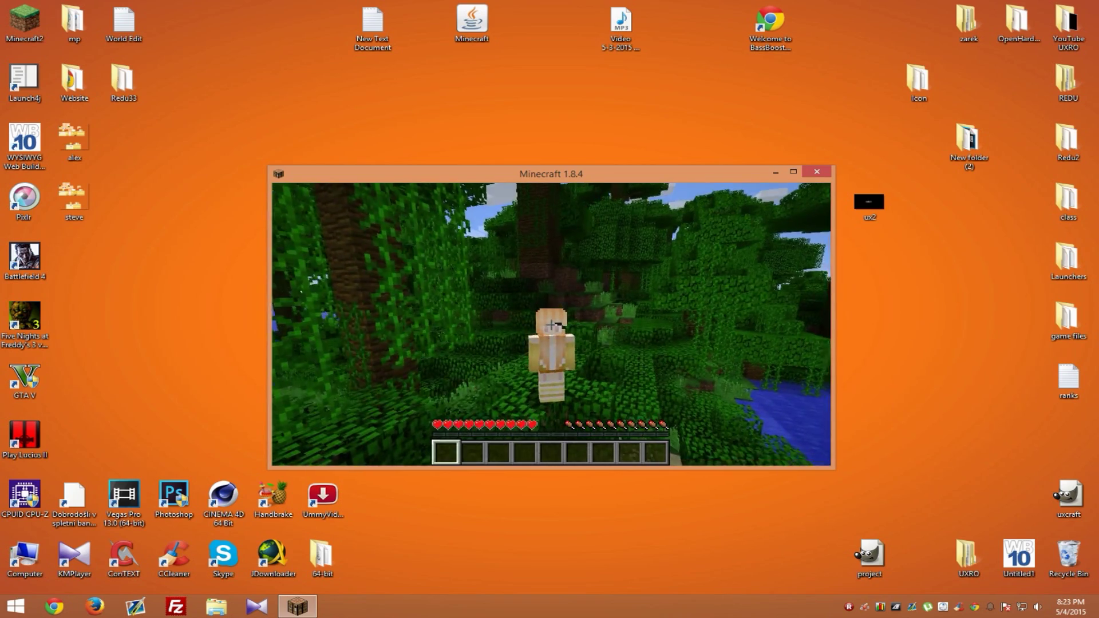
key(w)
key(w)
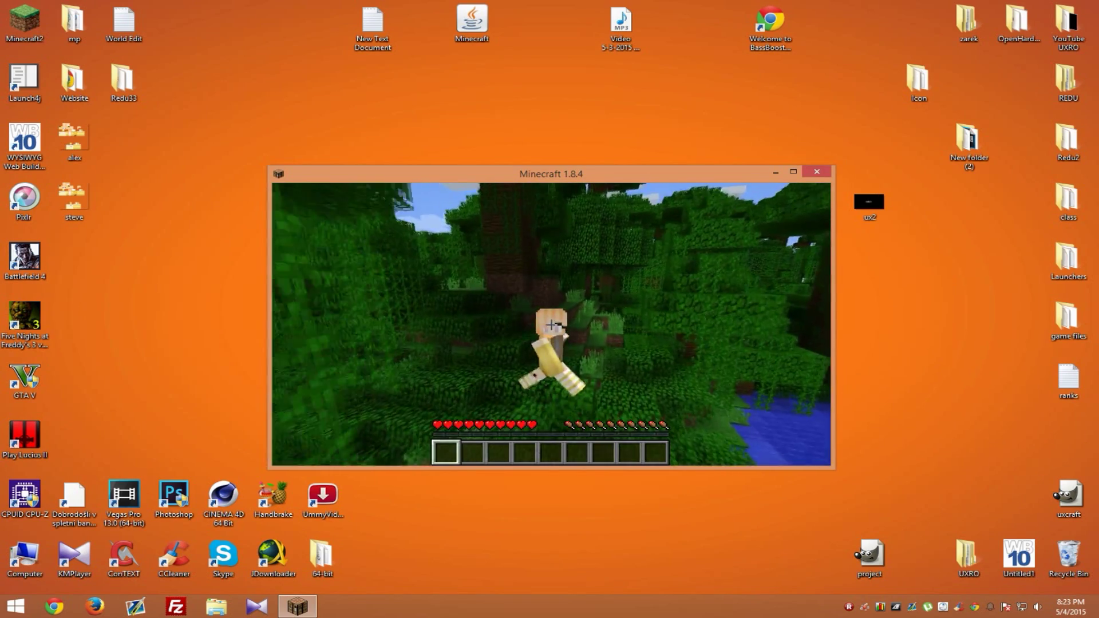
key(w)
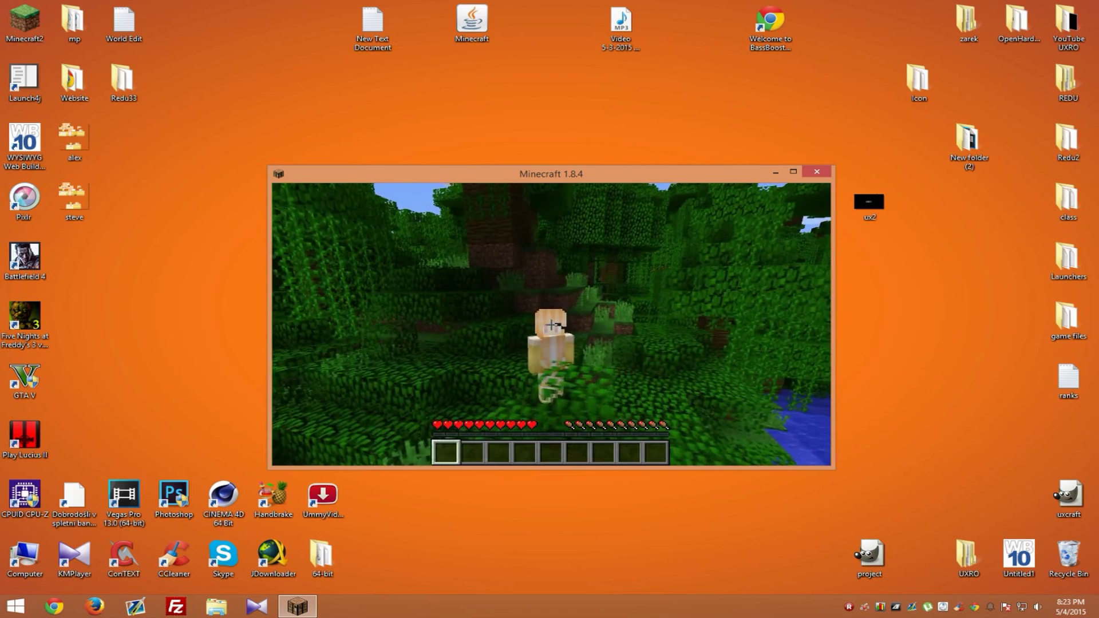
key(w)
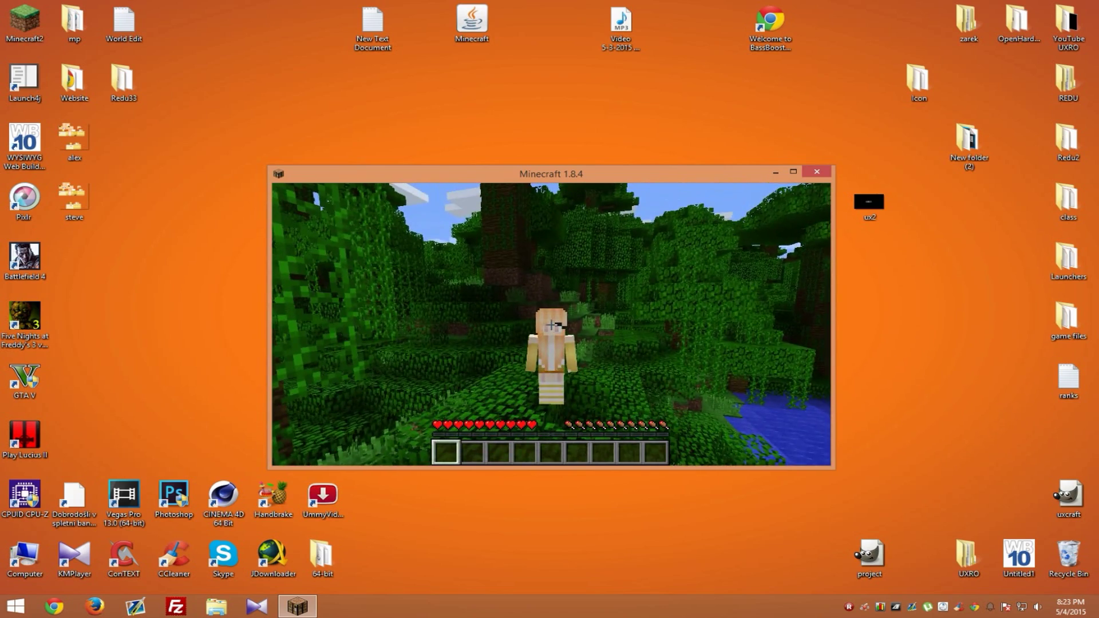